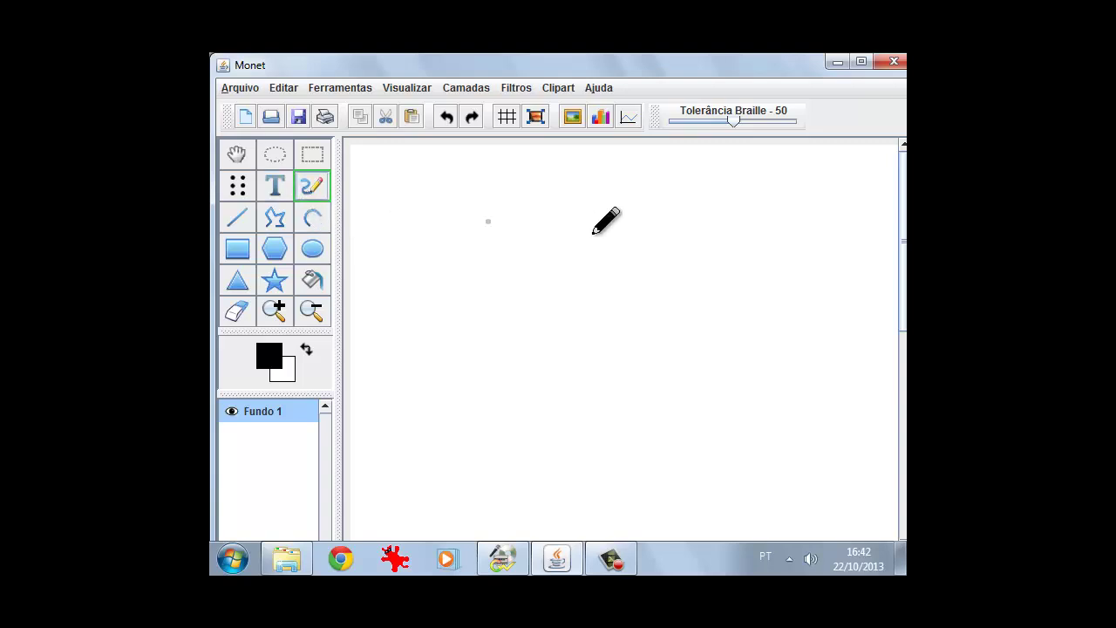
Draw a closed freehand bowl-shaped outline in the middle of the canvas and a wide oval above it
mouse_move(668, 300)
mouse_down()
mouse_move(515, 311)
mouse_move(651, 400)
mouse_move(713, 307)
mouse_move(665, 299)
mouse_up()
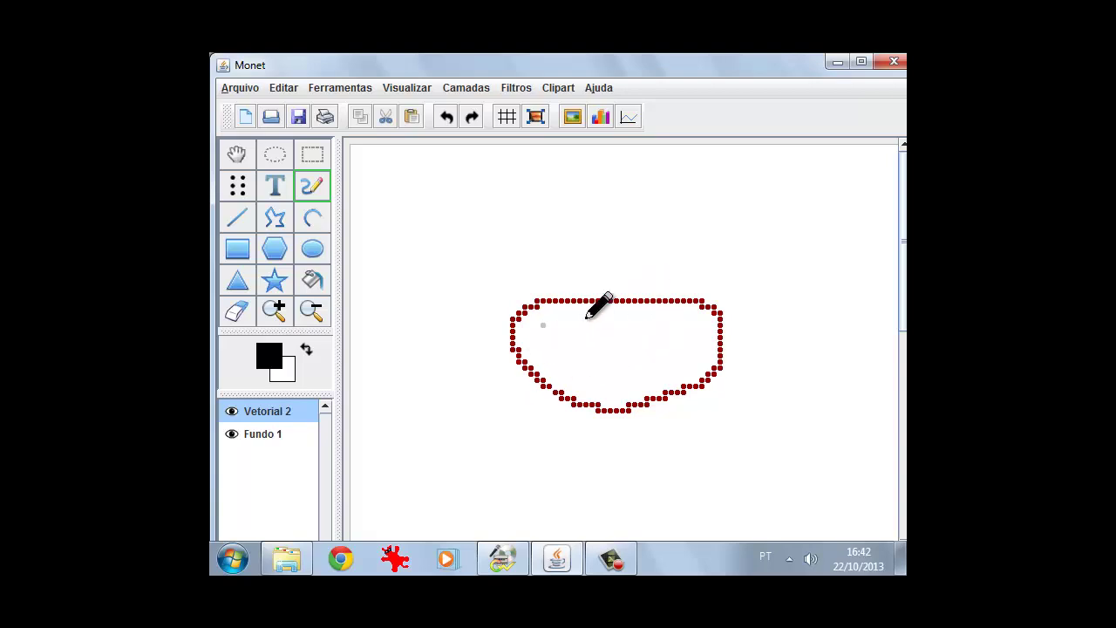
click(312, 249)
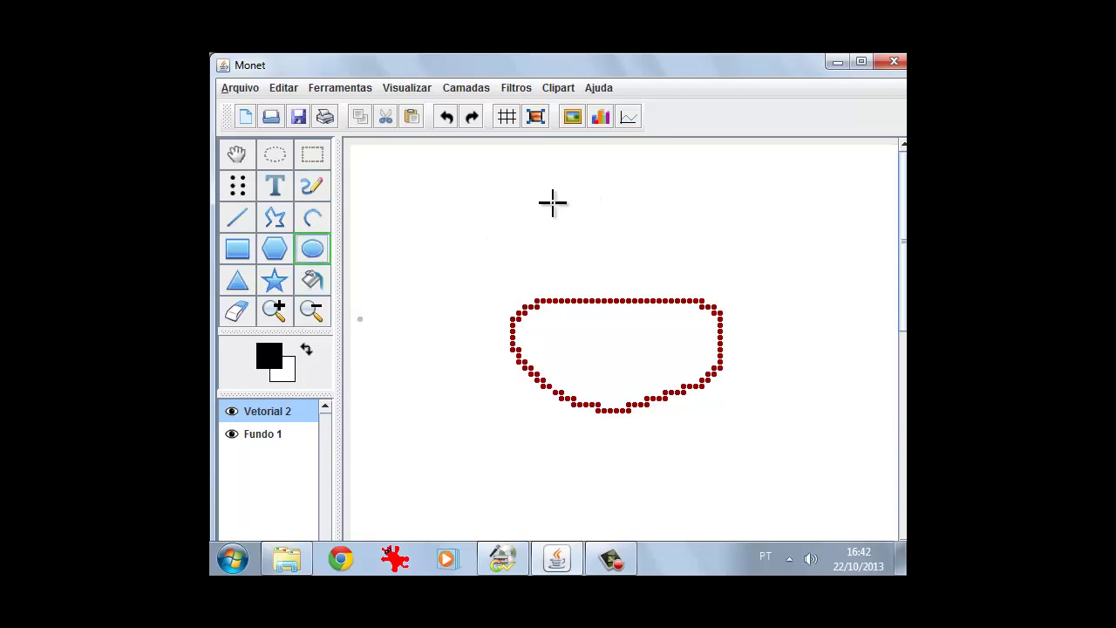
mouse_move(591, 196)
mouse_down()
mouse_move(637, 254)
mouse_move(749, 251)
mouse_up()
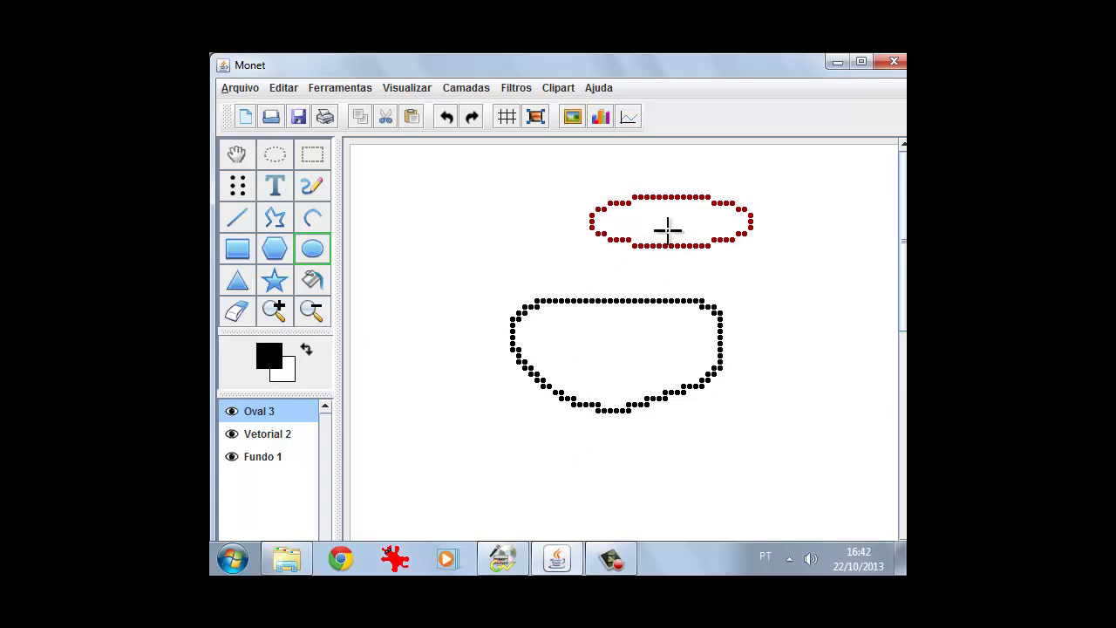
Draw a small freehand circle to the left of the oval, on the Oval 3 layer
click(311, 185)
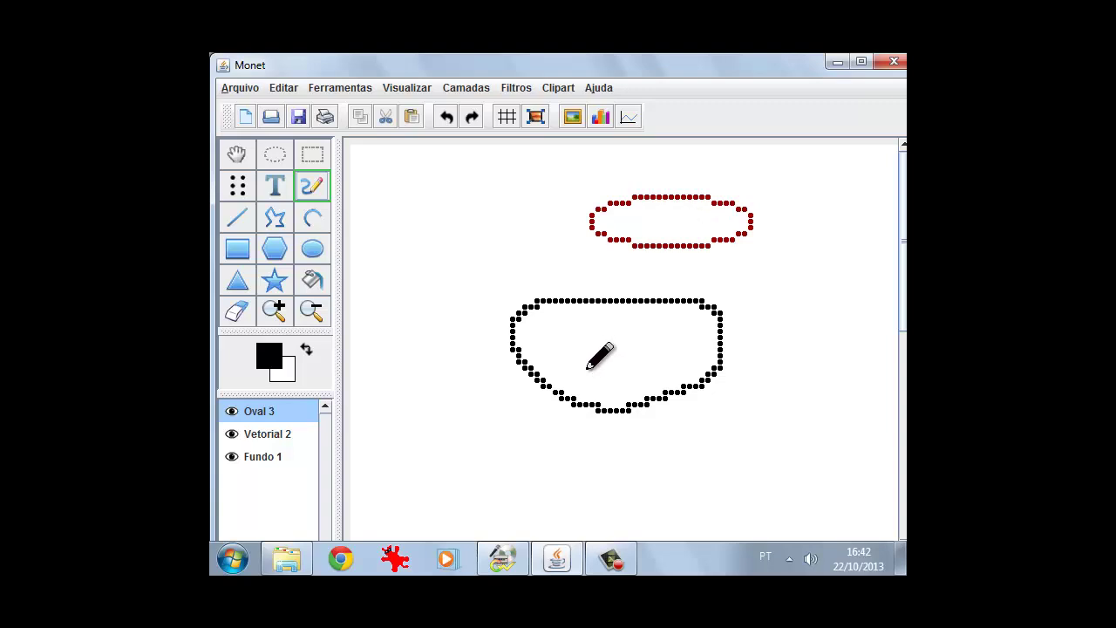
click(482, 226)
mouse_move(446, 245)
mouse_down()
mouse_move(528, 276)
mouse_move(497, 216)
mouse_up()
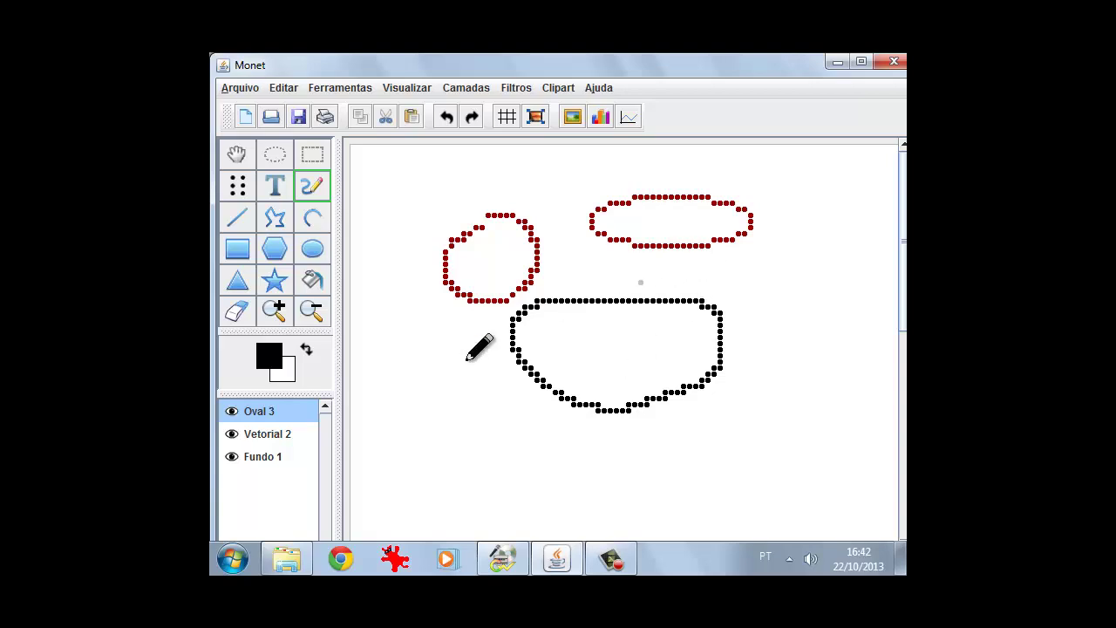
Reposition the Oval 3 layer slightly up and right, and move the Vetorial 2 outline down toward the canvas's left edge
click(236, 155)
drag(655, 221, 743, 199)
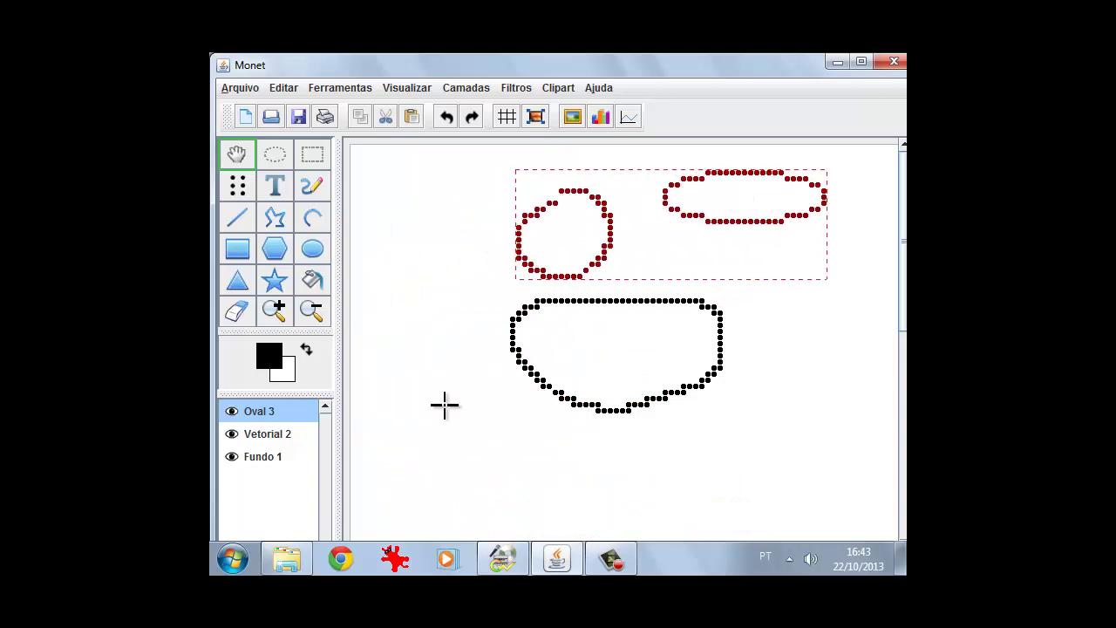
click(294, 436)
drag(546, 343, 406, 377)
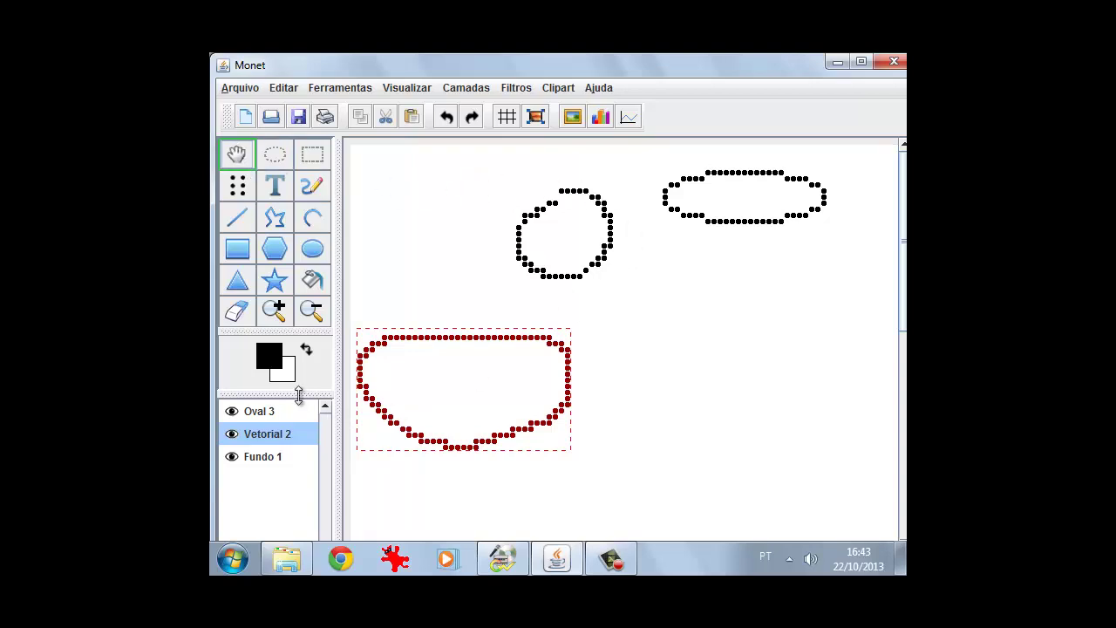
click(272, 414)
mouse_move(602, 248)
mouse_down()
mouse_move(647, 250)
mouse_move(635, 392)
mouse_move(653, 459)
mouse_move(593, 229)
mouse_up()
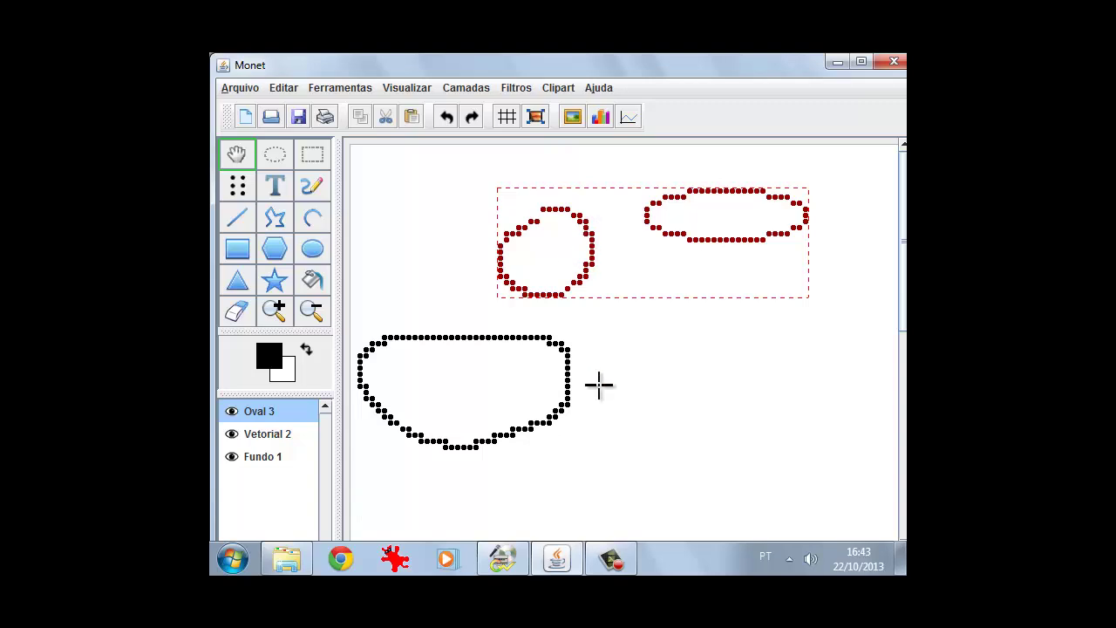
Erase the freehand circle from the Oval 3 layer and the upper-left part of the Vetorial 2 outline
click(325, 182)
mouse_move(538, 206)
mouse_down()
mouse_move(570, 206)
mouse_move(590, 244)
mouse_move(525, 294)
mouse_move(508, 236)
mouse_move(533, 222)
mouse_move(496, 227)
mouse_move(520, 225)
mouse_move(512, 284)
mouse_move(588, 283)
mouse_move(558, 297)
mouse_move(581, 219)
mouse_move(596, 224)
mouse_up()
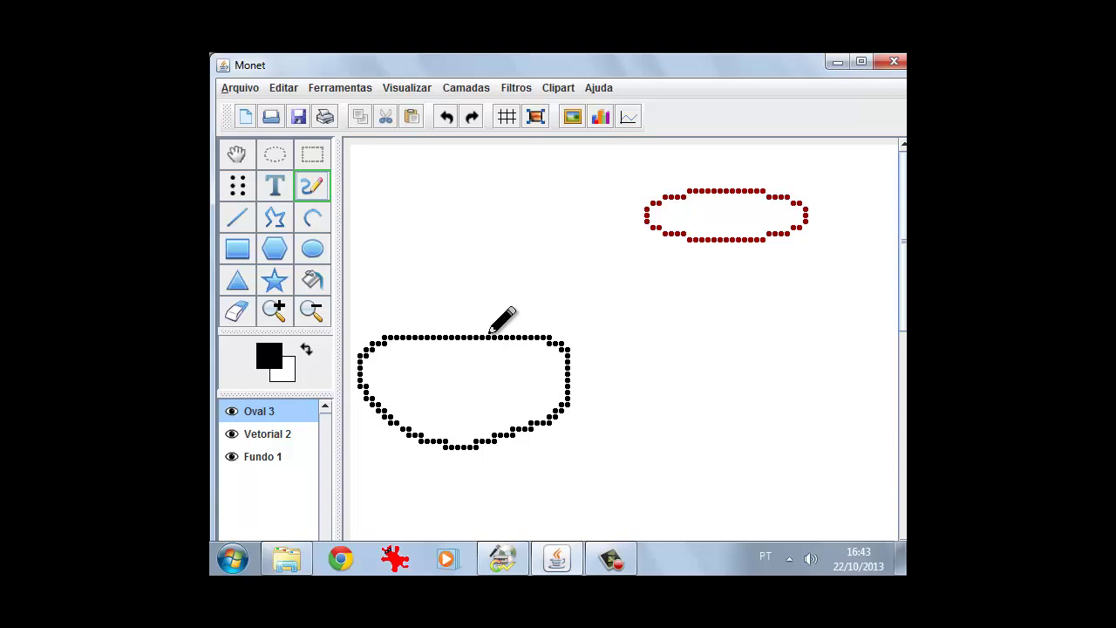
click(271, 436)
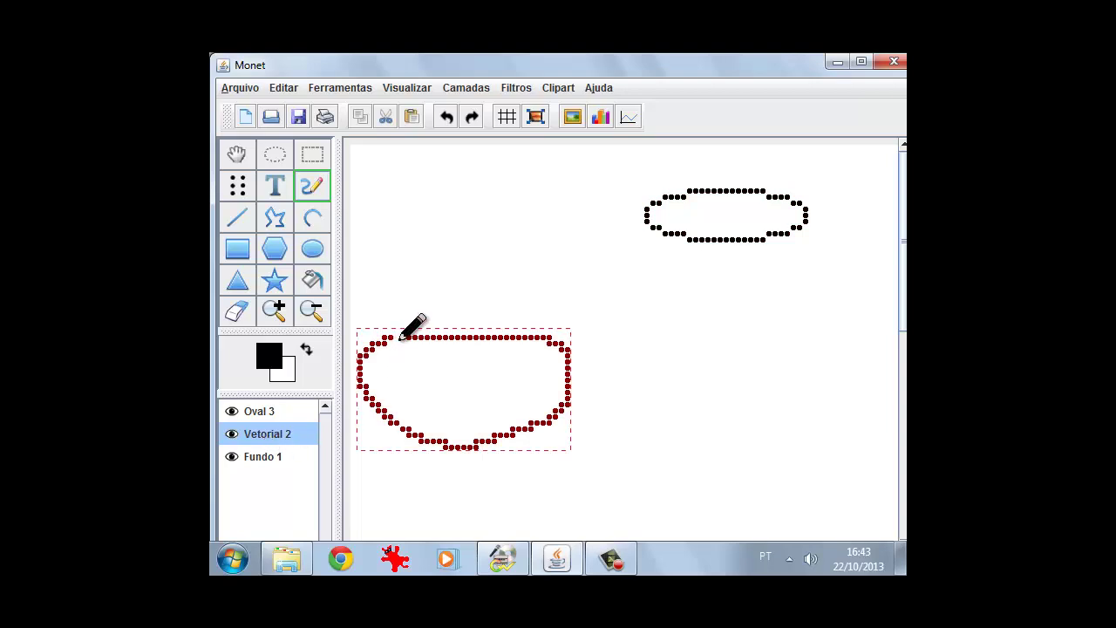
mouse_move(410, 339)
mouse_down()
mouse_move(500, 335)
mouse_move(386, 335)
mouse_move(359, 354)
mouse_up()
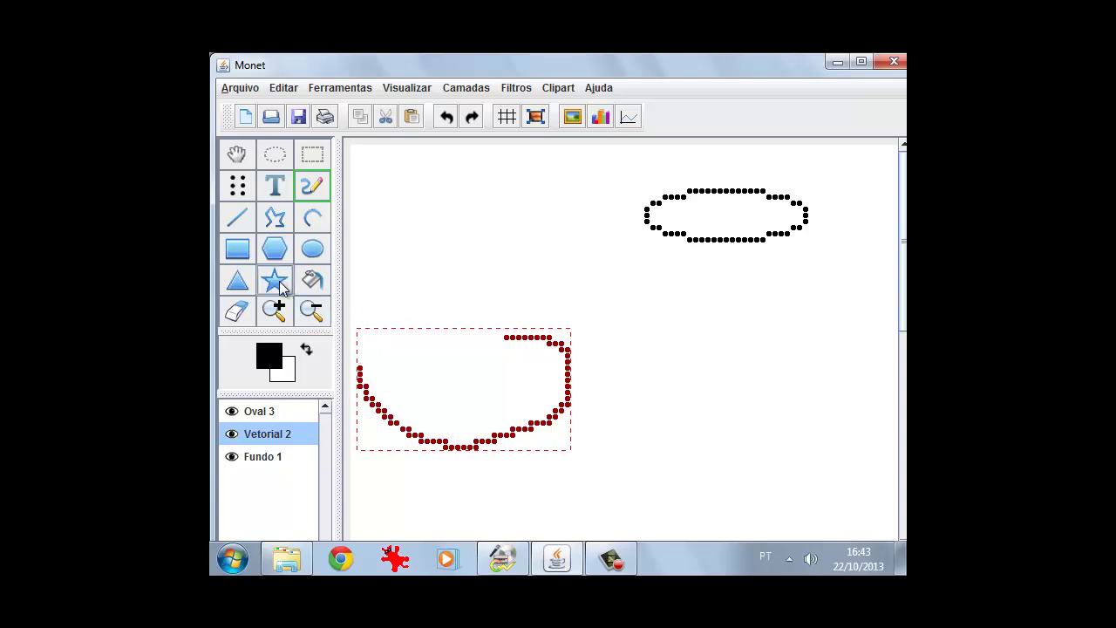
Draw a small triangle to the left of the oval and two curve segments meeting below the oval
click(237, 279)
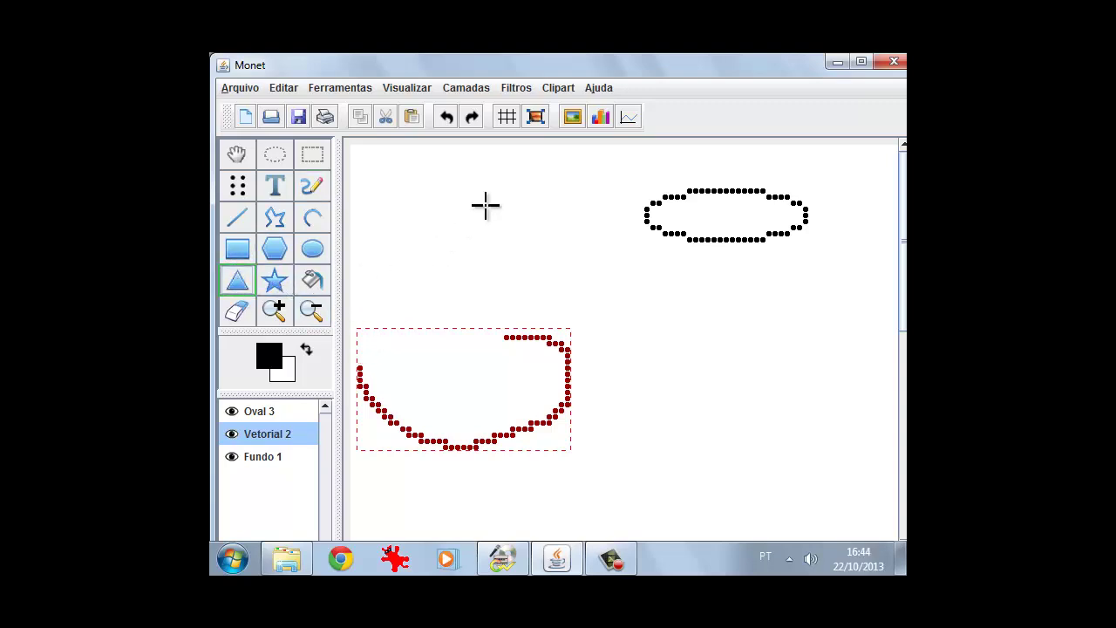
mouse_move(447, 171)
mouse_down()
mouse_move(533, 274)
mouse_move(538, 249)
mouse_move(526, 238)
mouse_up()
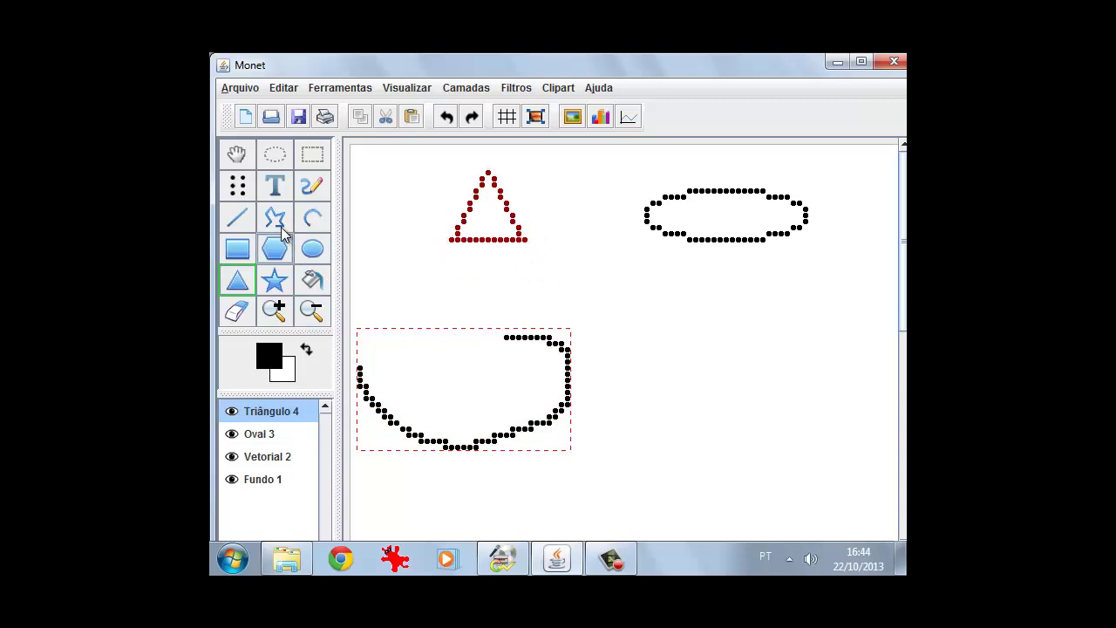
click(314, 218)
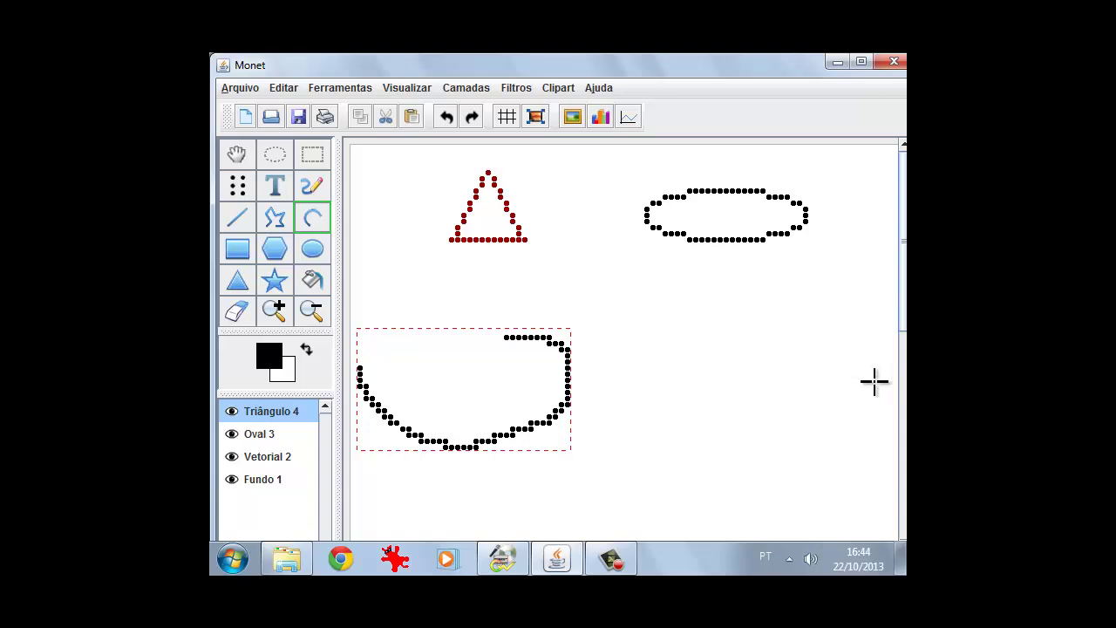
drag(633, 319, 752, 351)
click(672, 323)
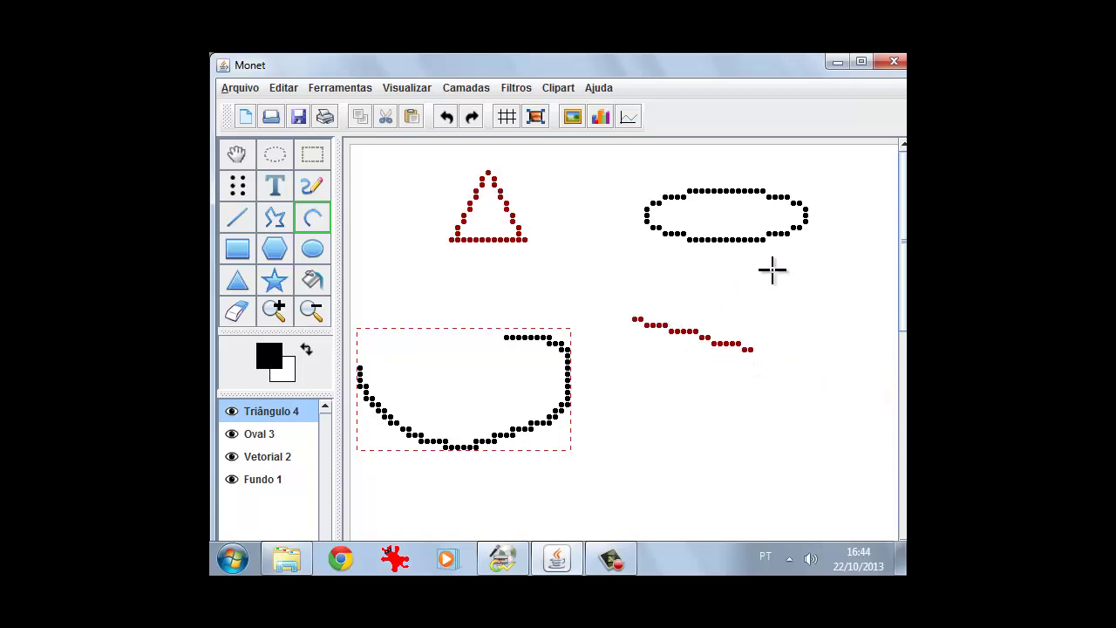
drag(685, 324, 643, 375)
click(710, 379)
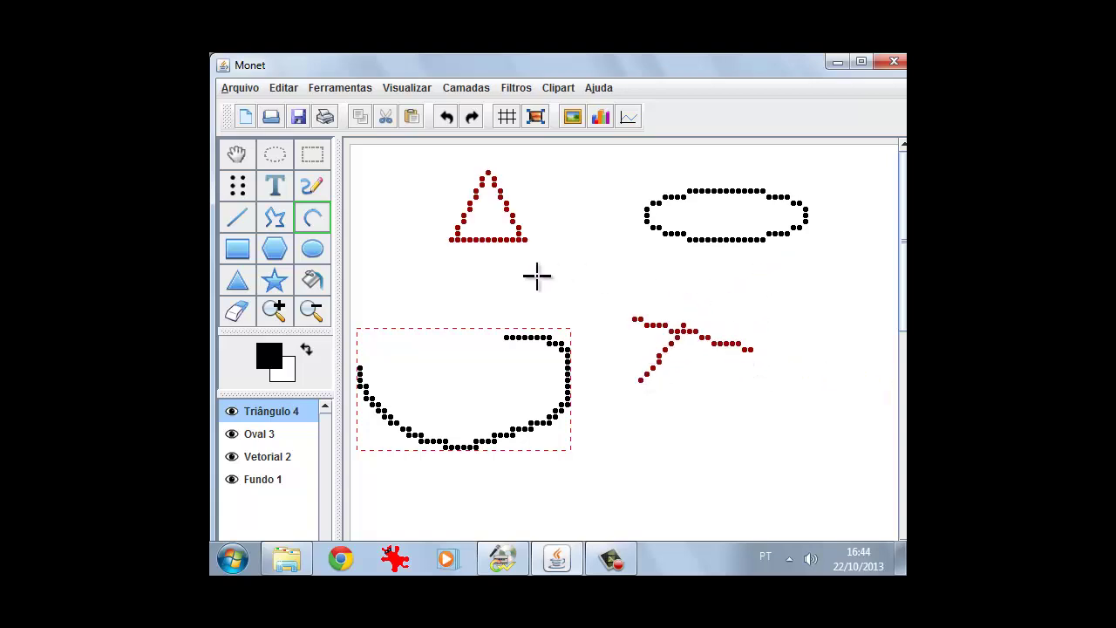
Draw a slanted polyline of two segments between the triangle and the oval
click(275, 218)
drag(537, 270, 605, 258)
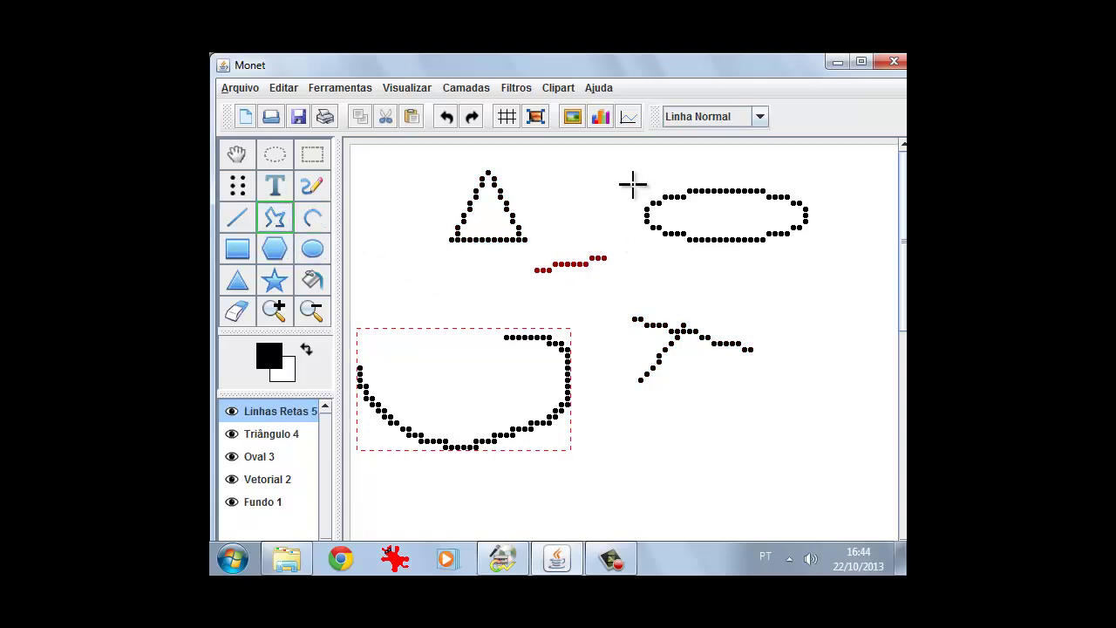
drag(633, 183, 628, 174)
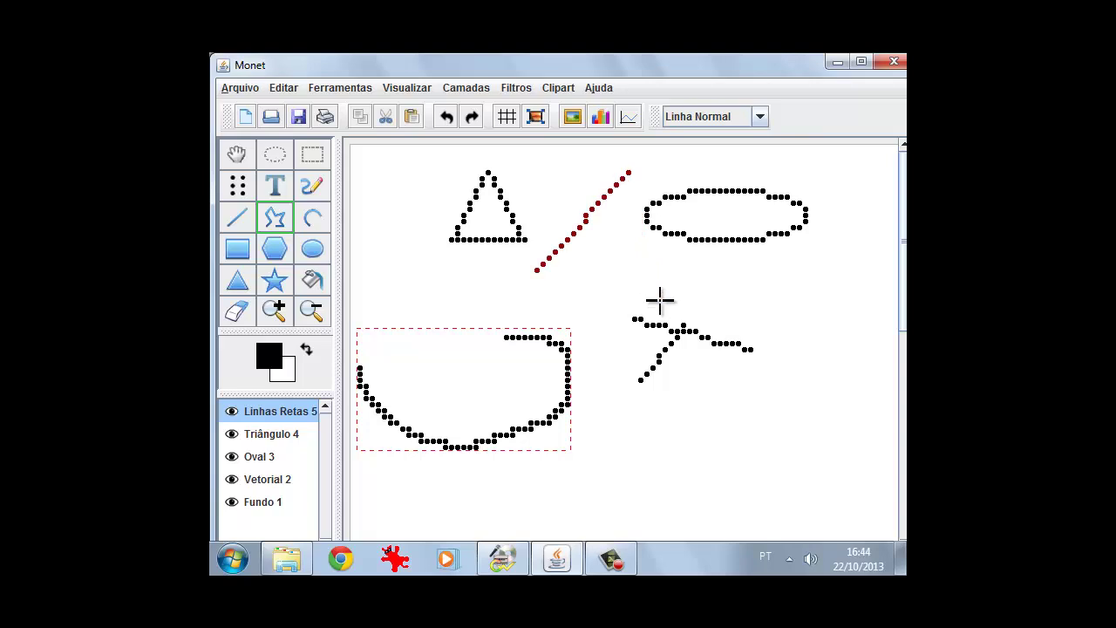
Go through the Triângulo 4, Oval 3, Vetorial 2, Fundo 1 and Linhas Retas 5 layers in turn, and focus the layer list
click(282, 434)
click(274, 456)
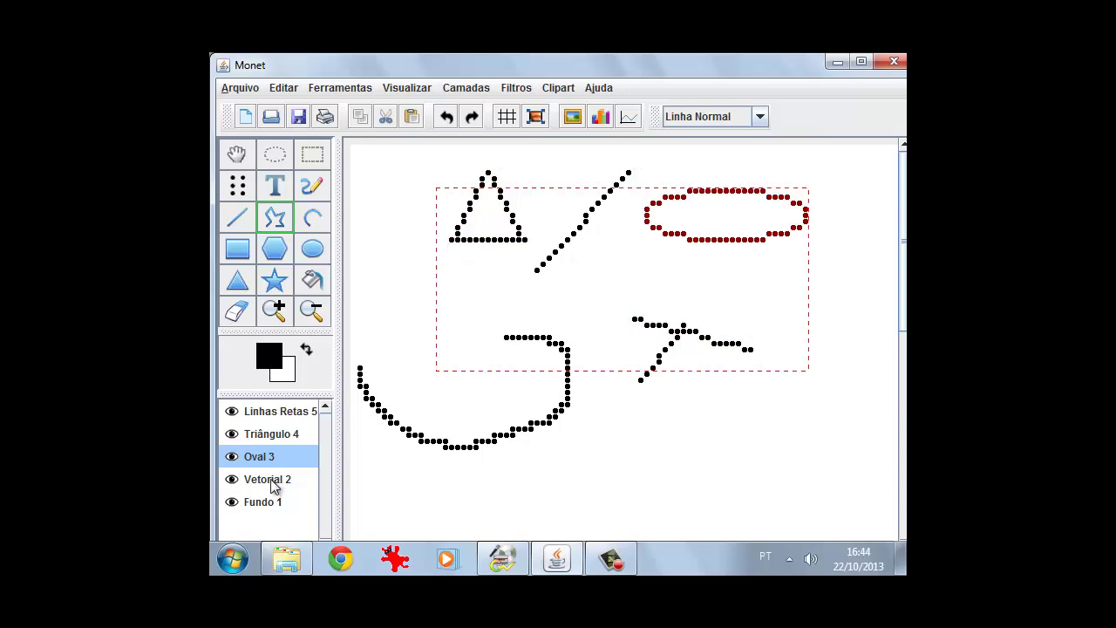
click(277, 480)
click(270, 507)
click(272, 410)
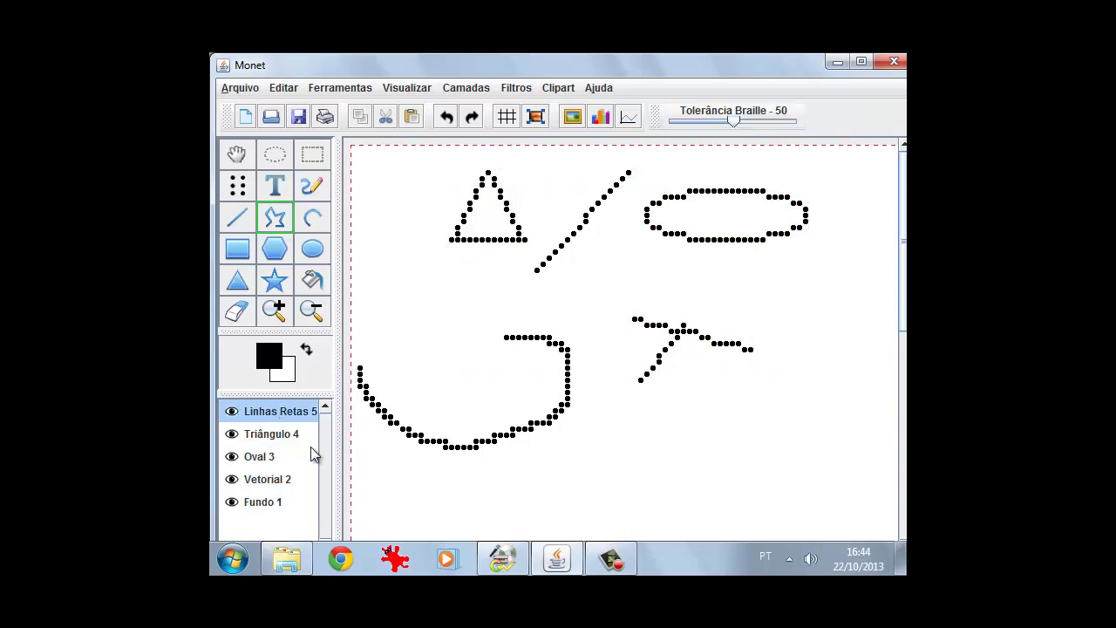
click(468, 89)
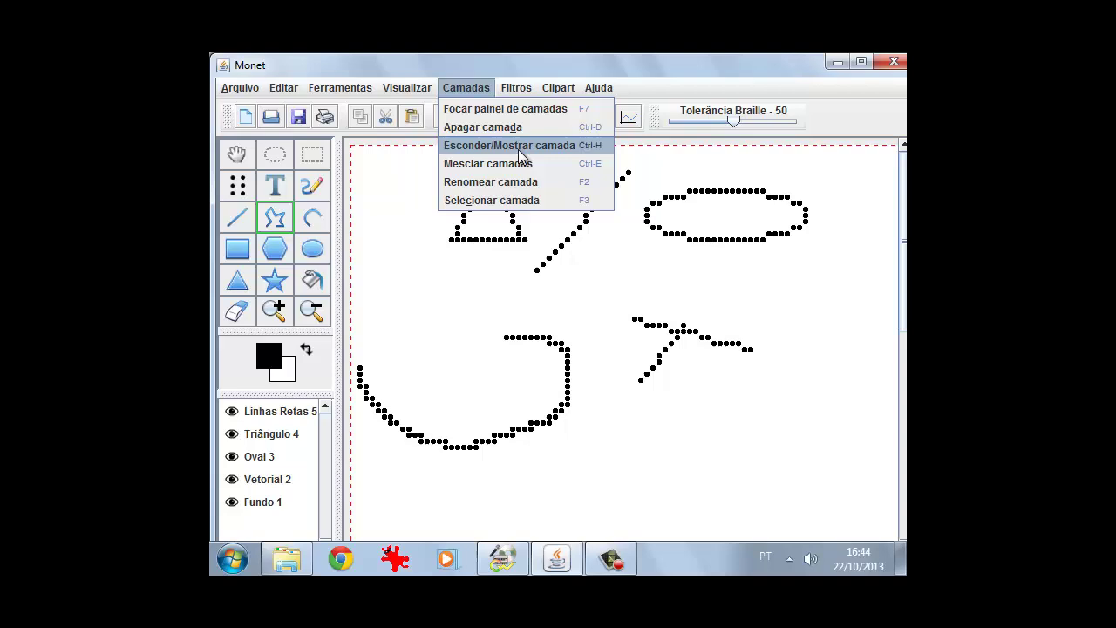
click(490, 110)
click(482, 87)
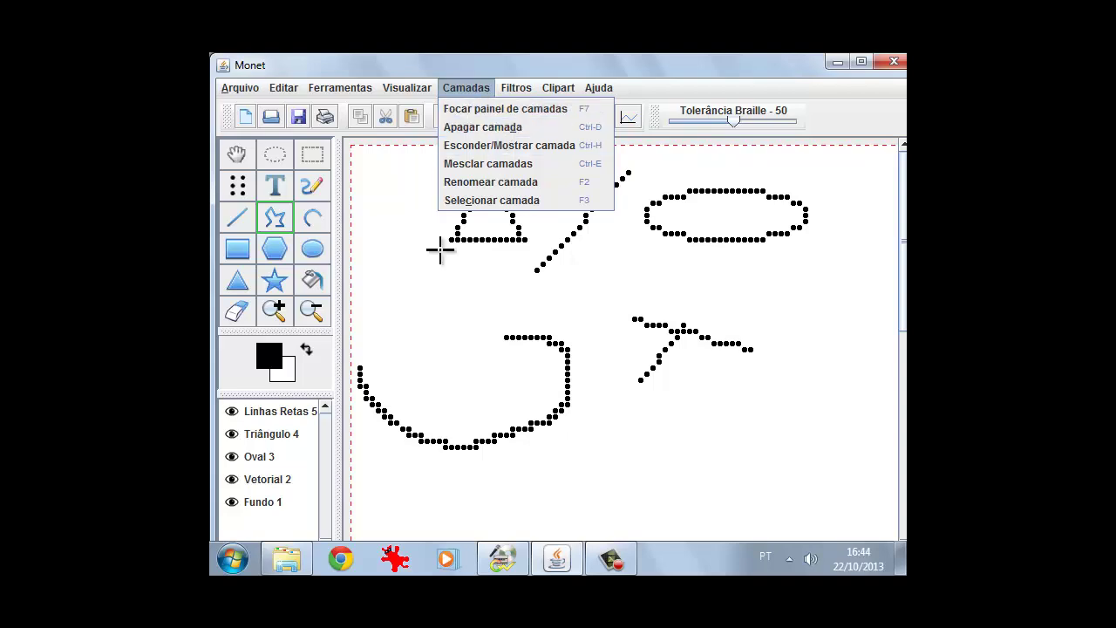
Delete the Linhas Retas 5 layer and the Triângulo 4 layer
click(277, 410)
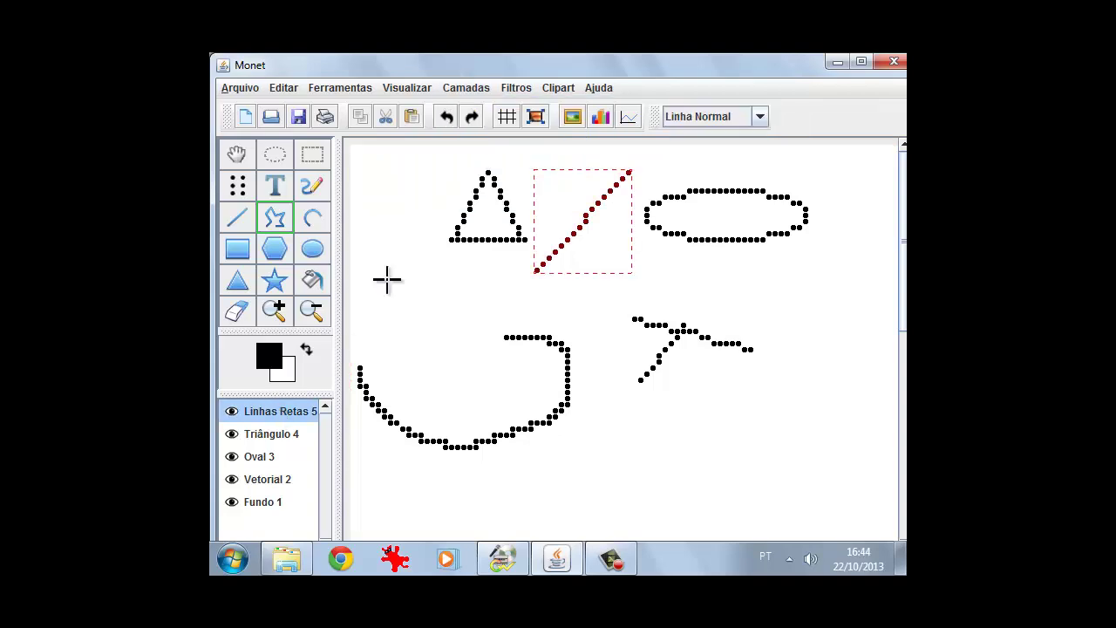
click(471, 90)
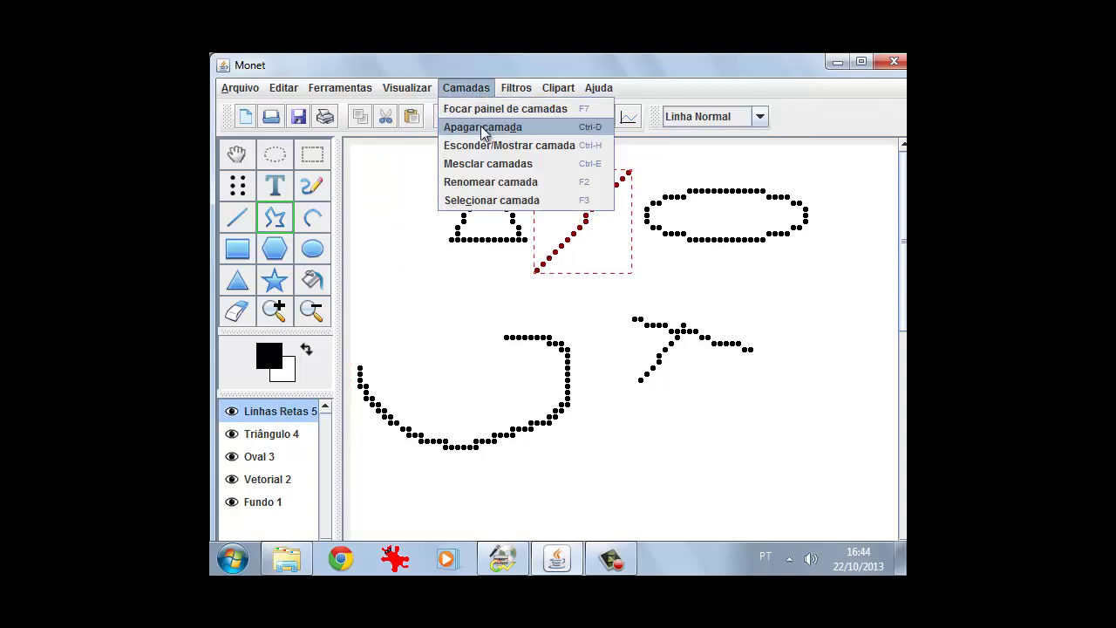
click(507, 127)
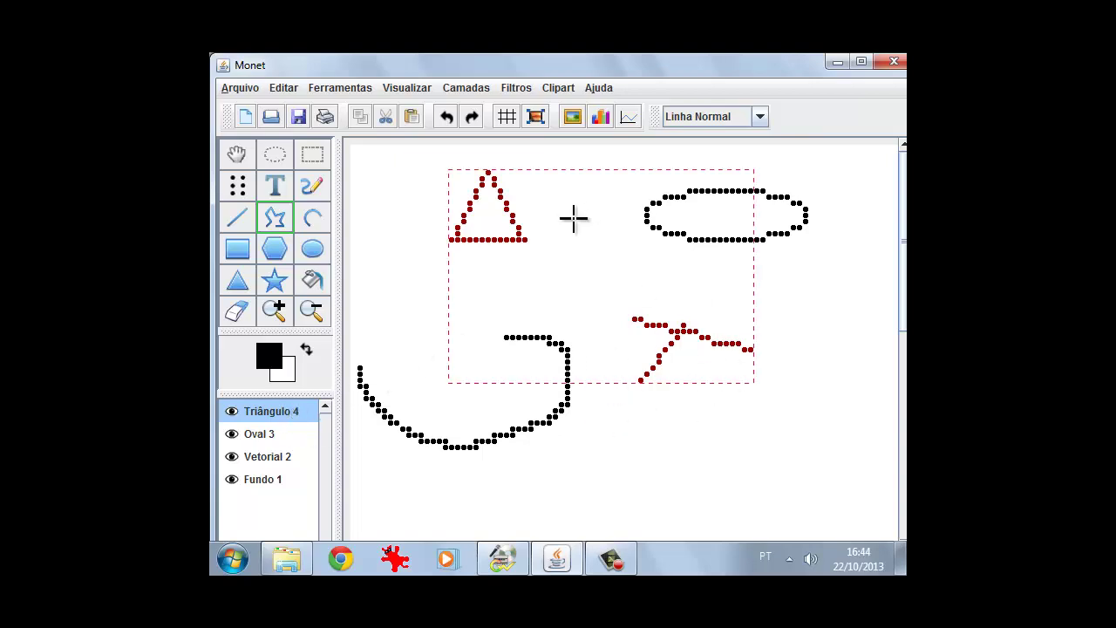
click(482, 90)
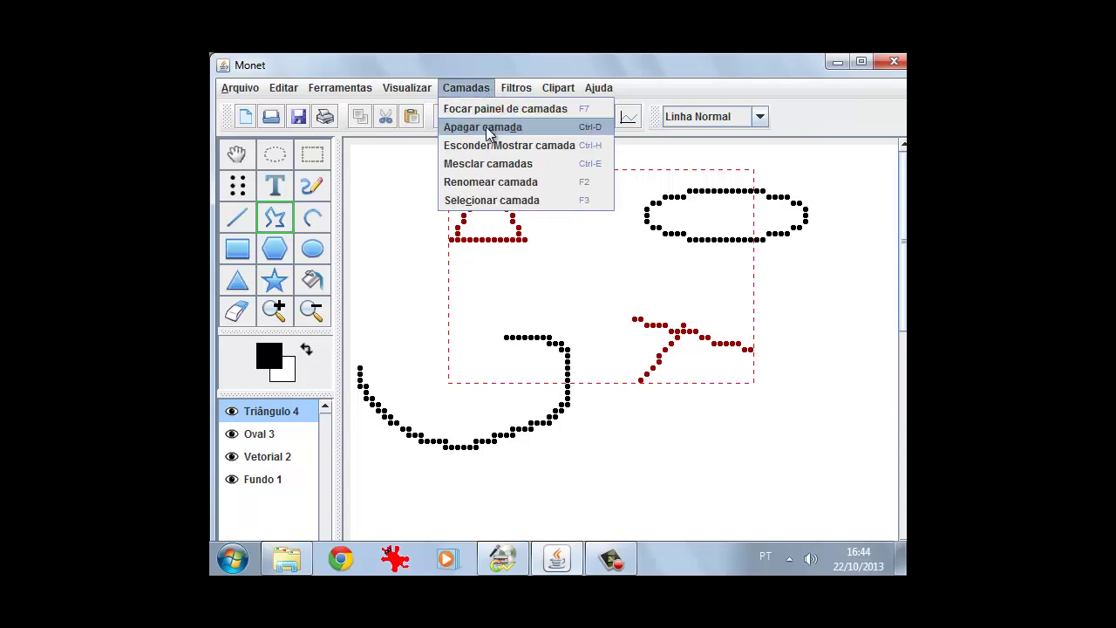
click(486, 128)
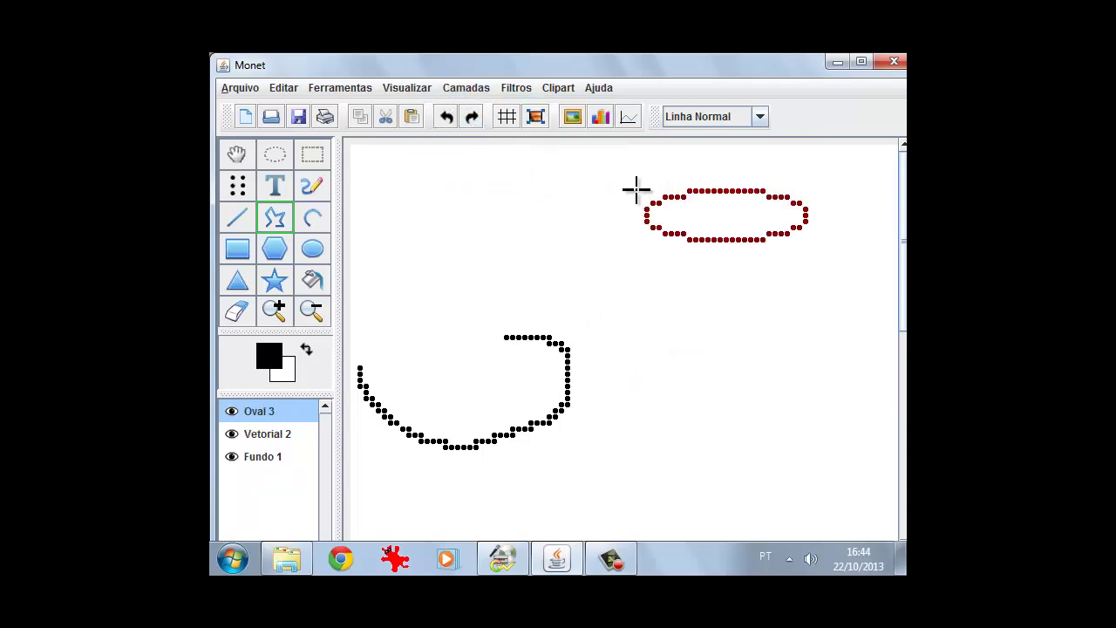
Hide the Oval 3 layer and show it again
click(480, 89)
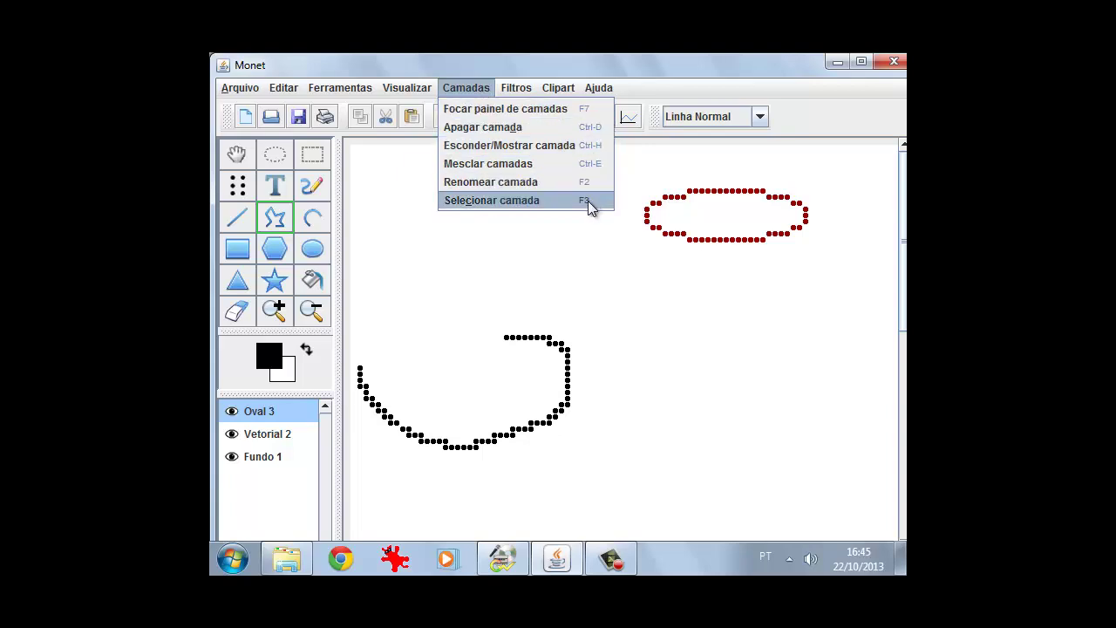
mouse_move(599, 88)
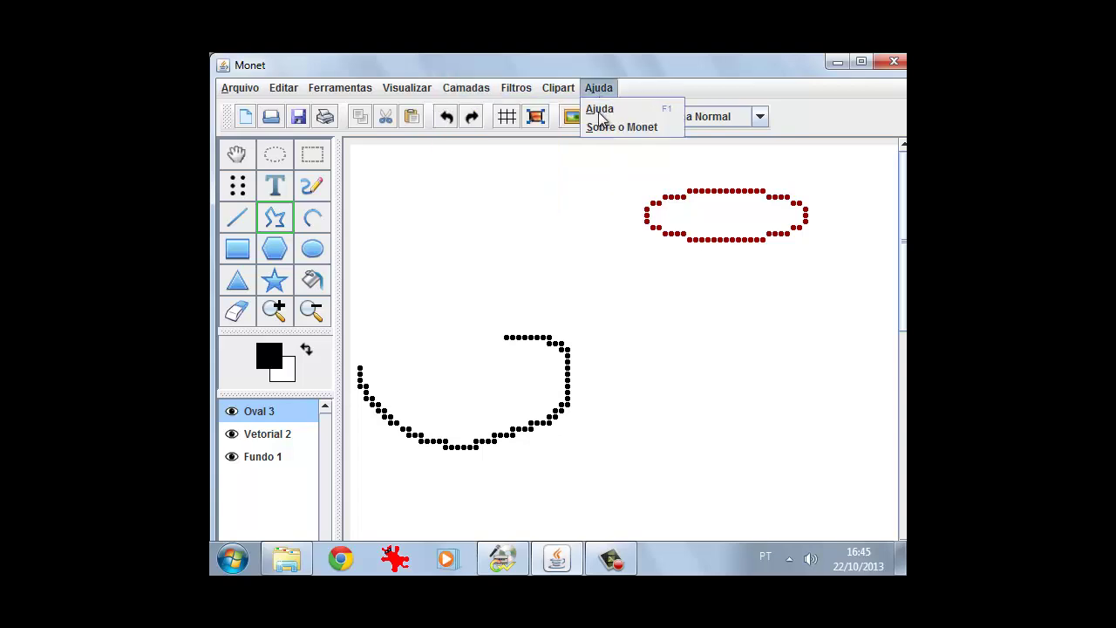
mouse_move(465, 88)
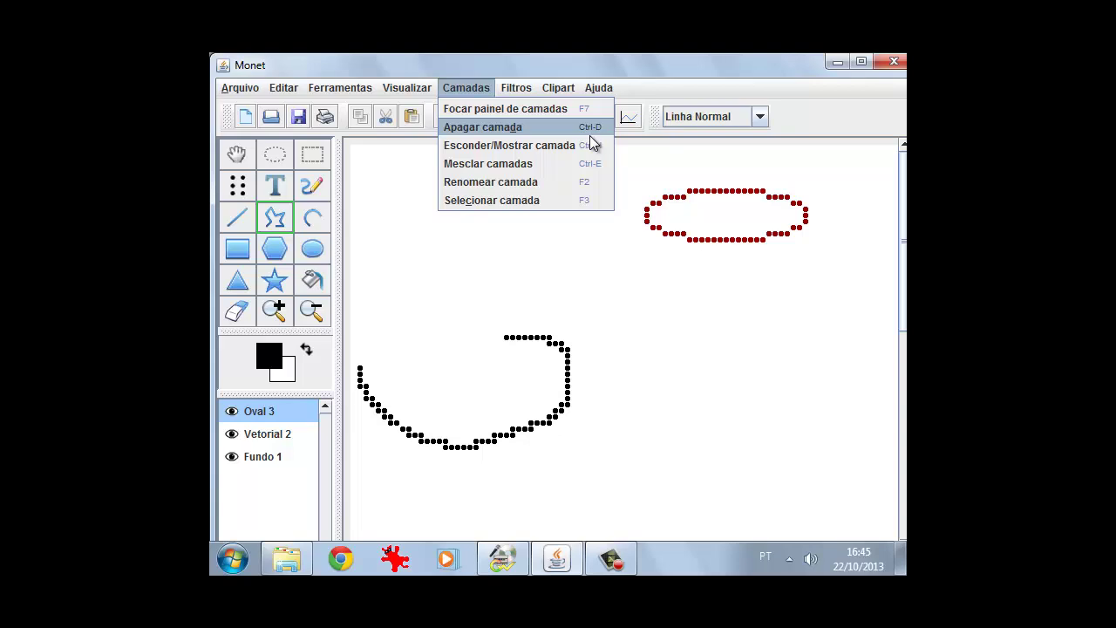
click(508, 147)
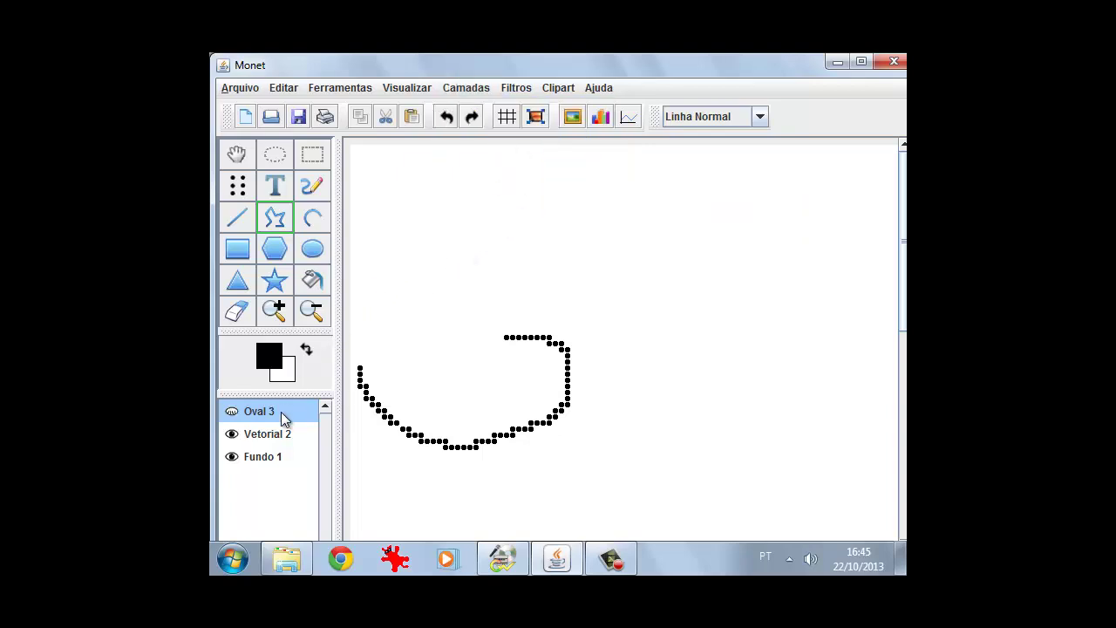
click(231, 412)
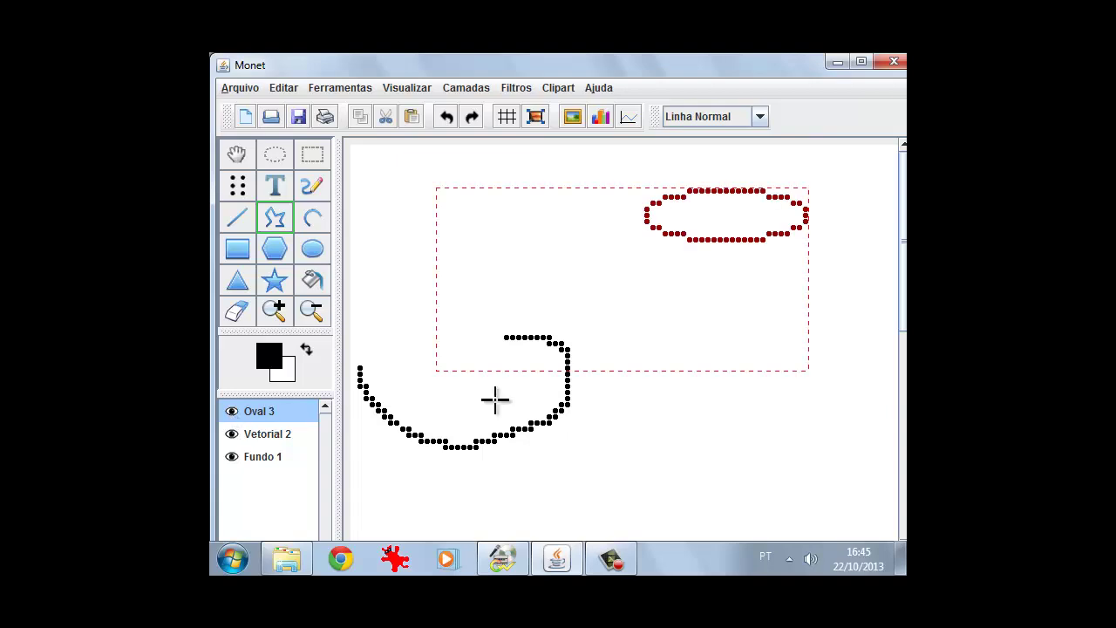
Select the Oval 3 and Vetorial 2 layers together and merge them into one layer
click(471, 91)
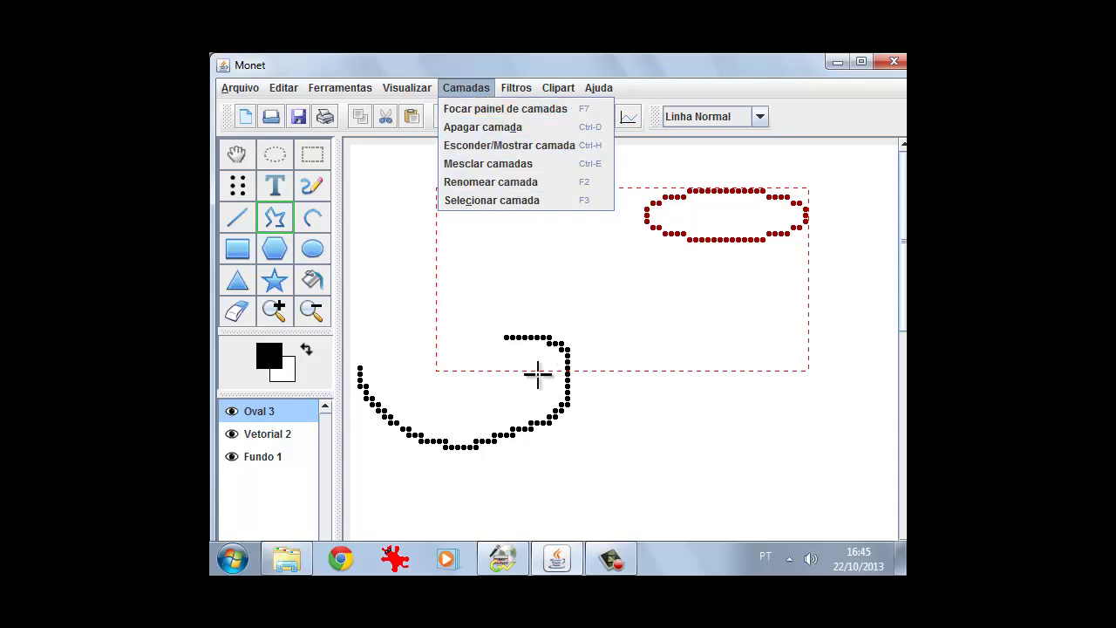
click(284, 434)
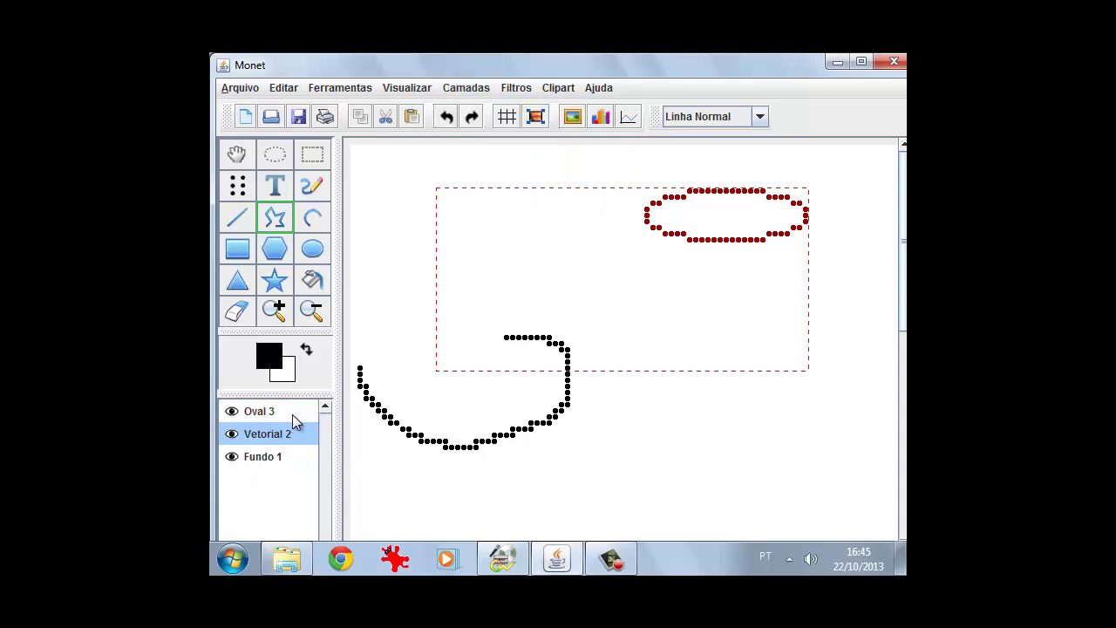
click(293, 415)
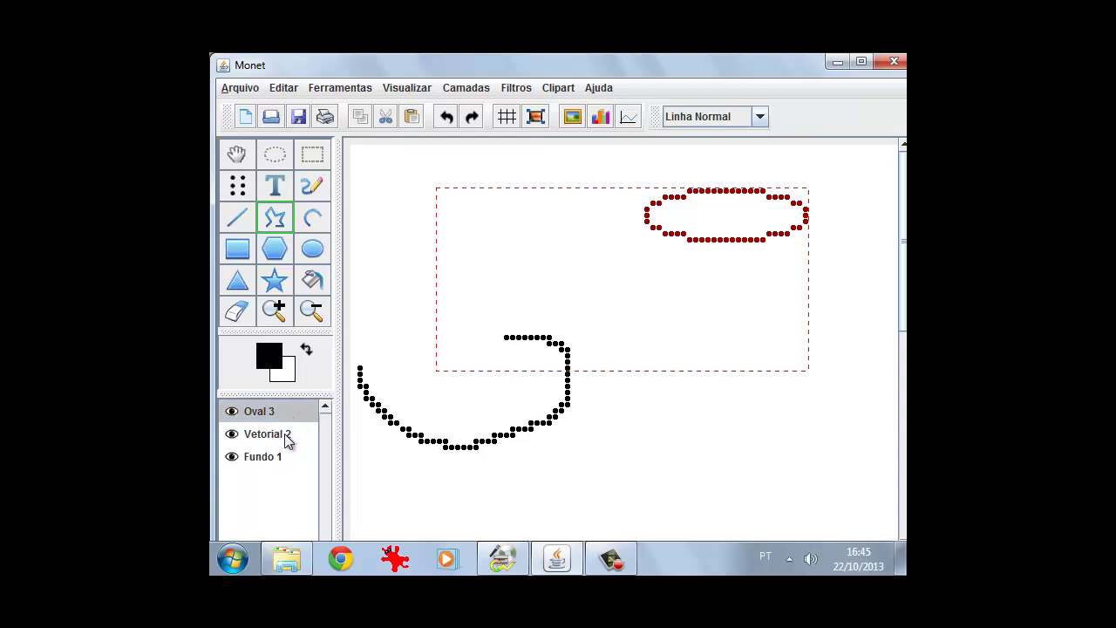
click(288, 436)
ctrl+click(288, 411)
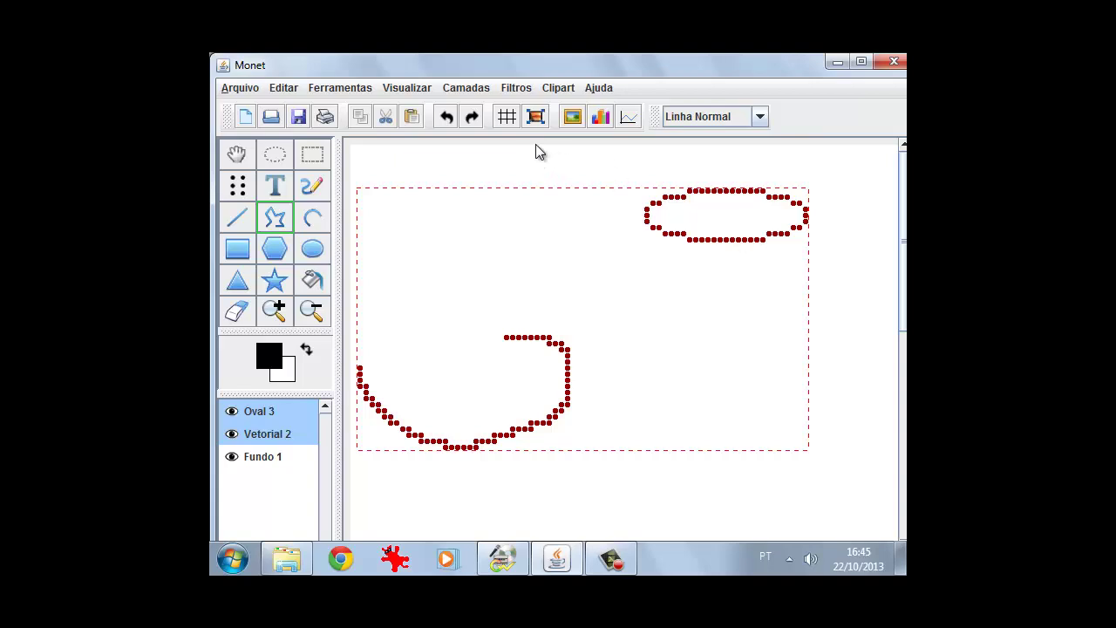
click(471, 92)
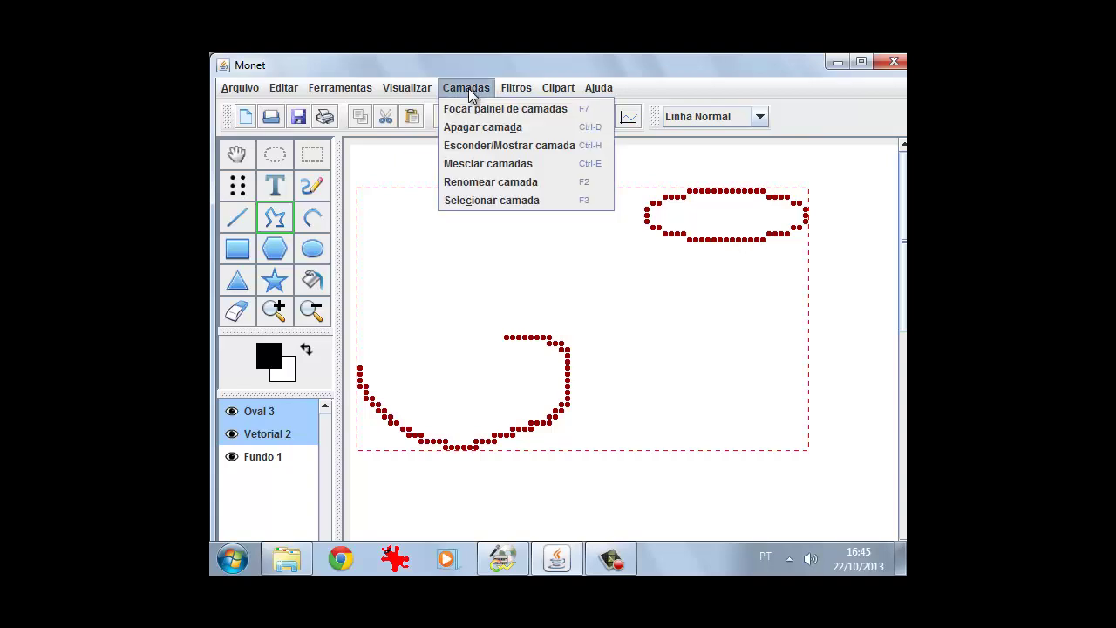
click(493, 164)
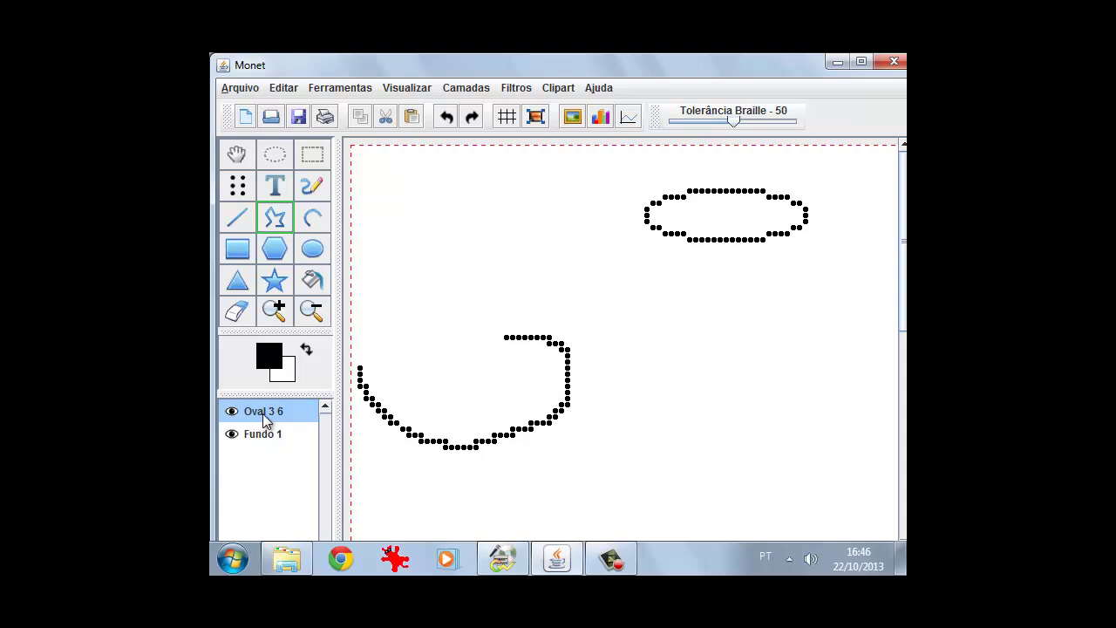
Rename the merged layer to "camada mesclada" and move its shapes slightly up and to the right
click(466, 90)
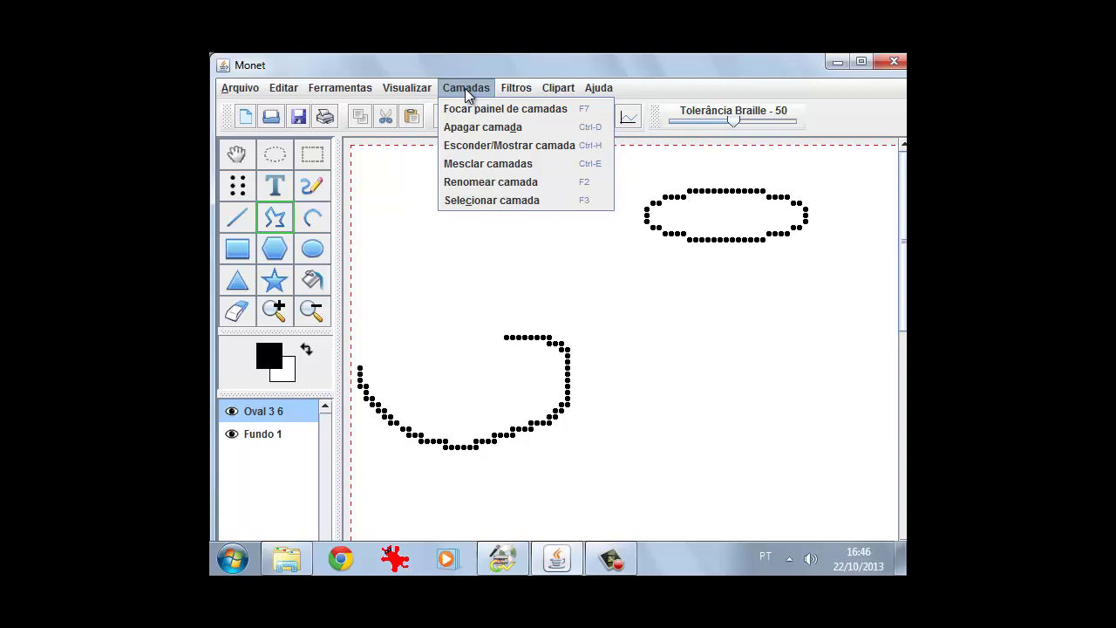
click(491, 183)
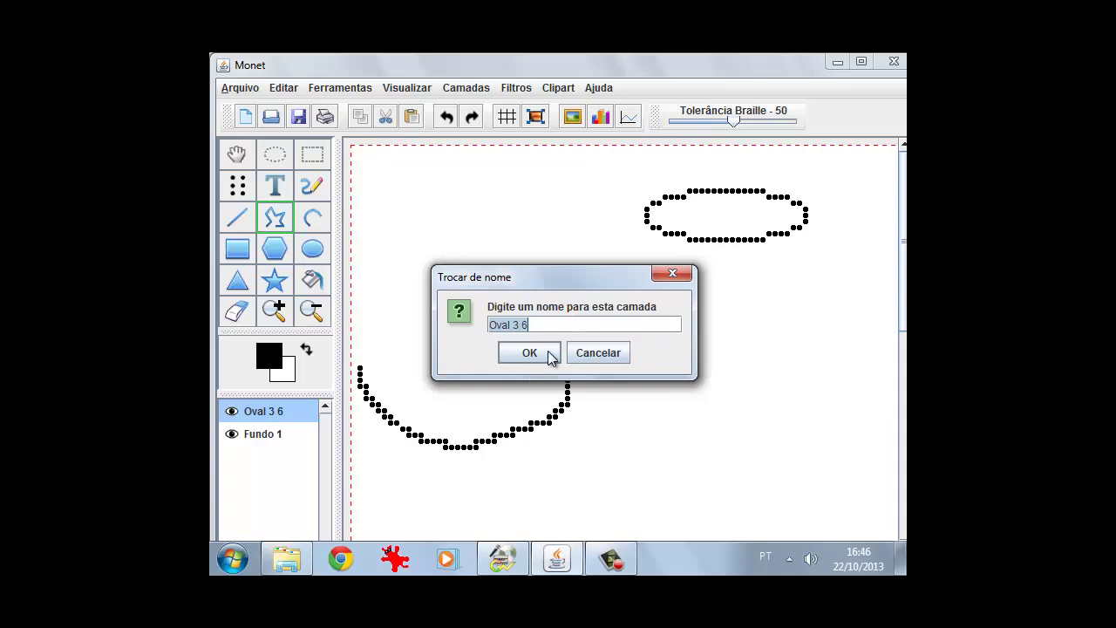
text(camada mesclada)
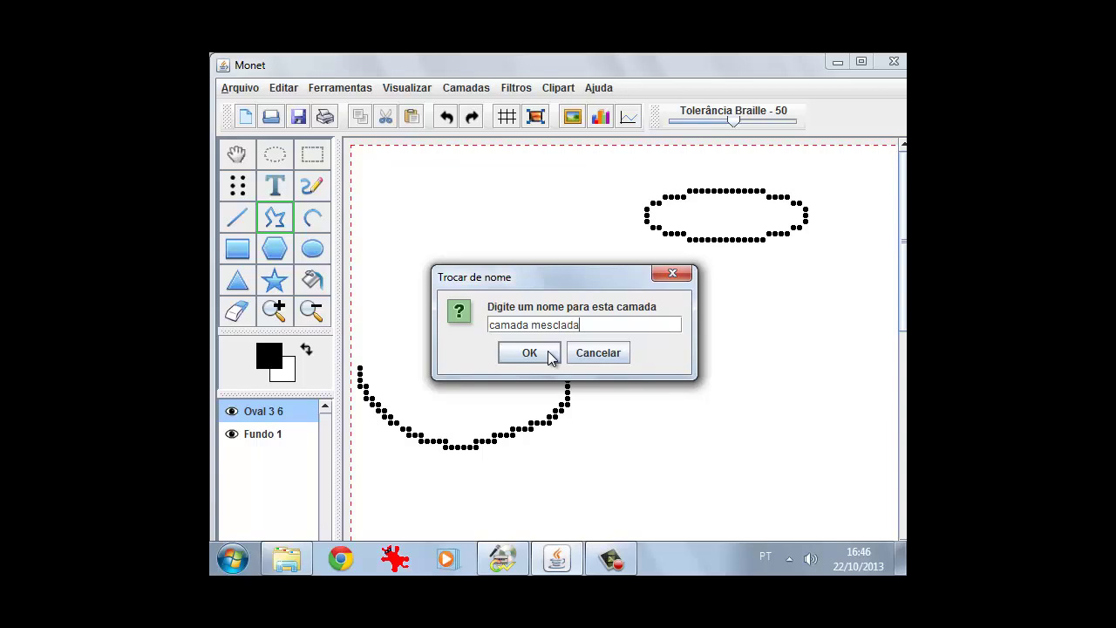
click(530, 353)
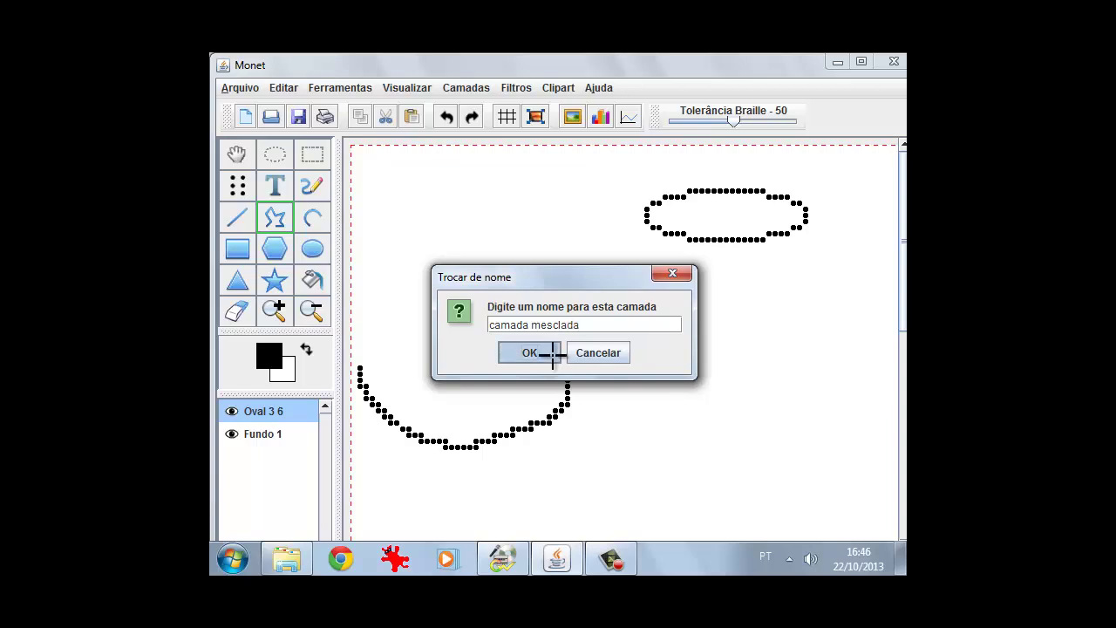
click(236, 155)
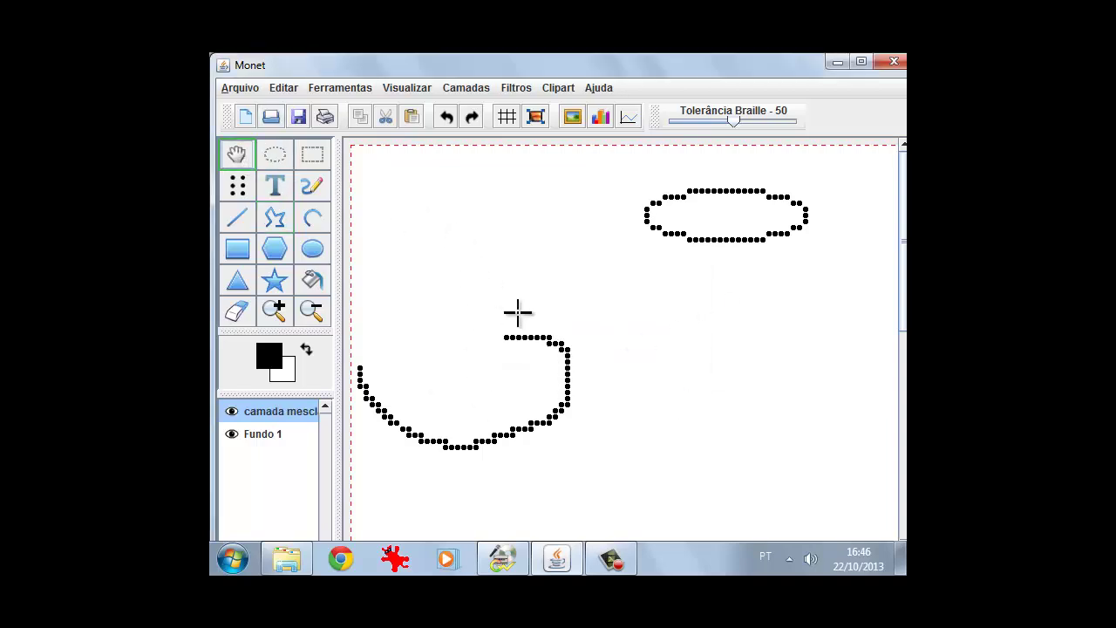
mouse_move(552, 357)
mouse_down()
mouse_move(668, 372)
mouse_move(627, 439)
mouse_move(491, 391)
mouse_move(552, 329)
mouse_move(627, 366)
mouse_move(542, 370)
mouse_move(537, 356)
mouse_move(563, 331)
mouse_up()
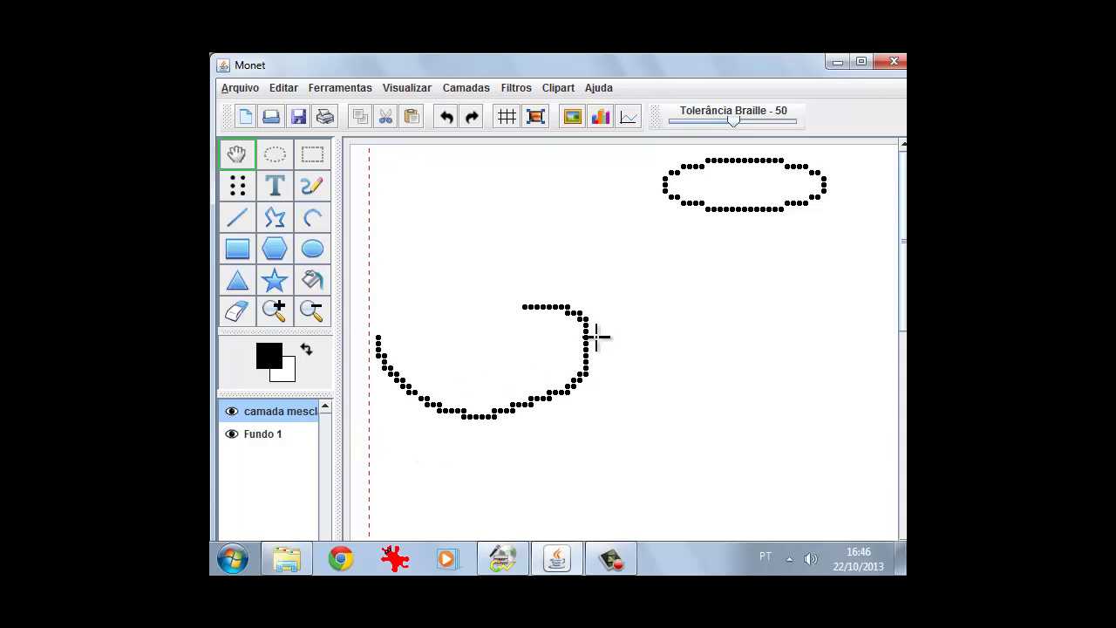
Select the merged layer by picking its oval on the canvas, and move the layer slightly left and down
click(518, 88)
mouse_move(466, 91)
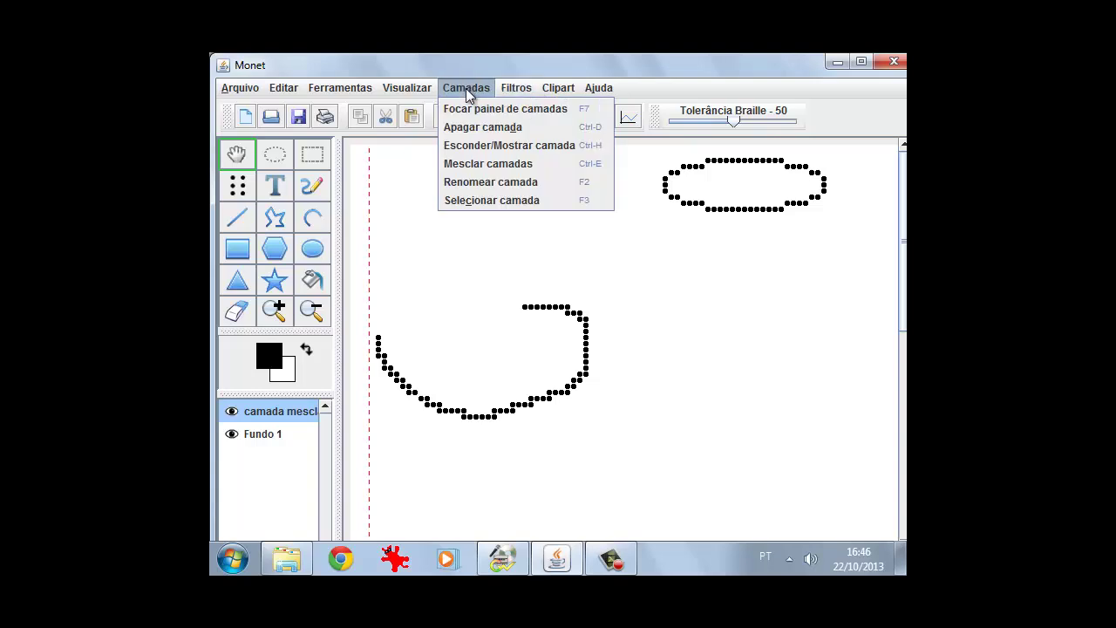
click(477, 202)
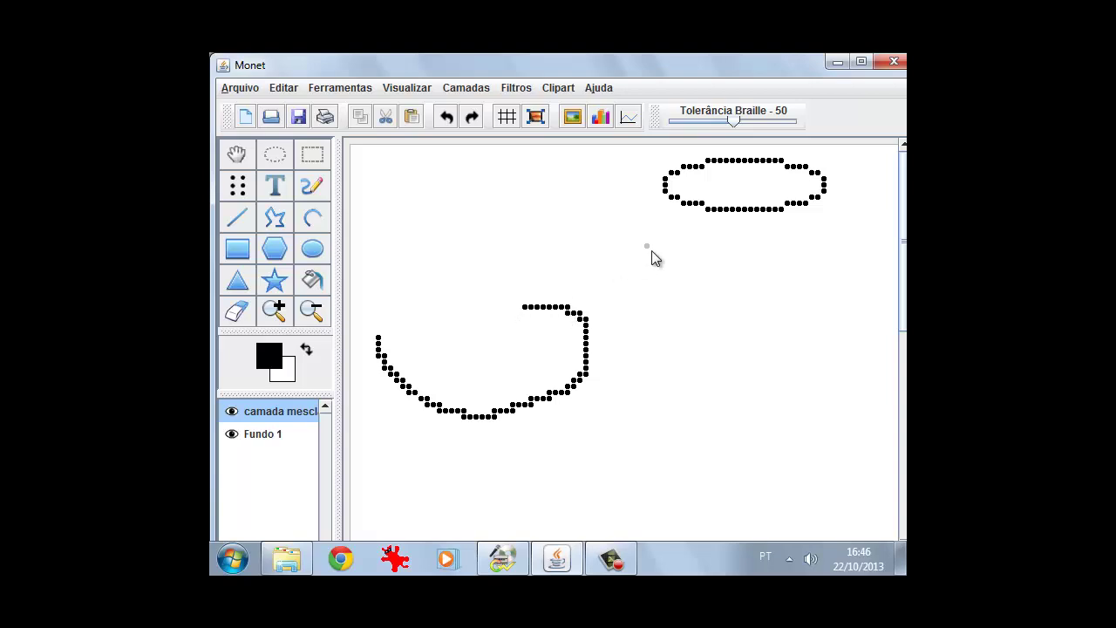
click(669, 192)
click(247, 155)
drag(729, 198, 698, 192)
Draw a hexagon above the open curve, running past the canvas's upper edge, and a near-circular oval below the flat oval
click(274, 250)
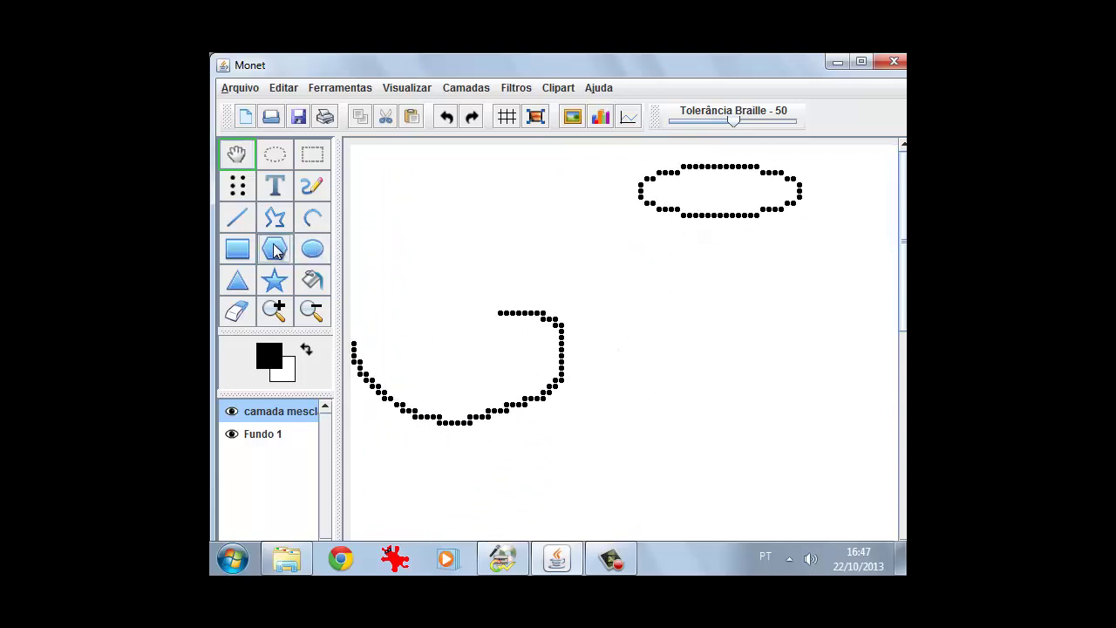
drag(462, 197, 545, 253)
click(312, 249)
drag(676, 337, 794, 443)
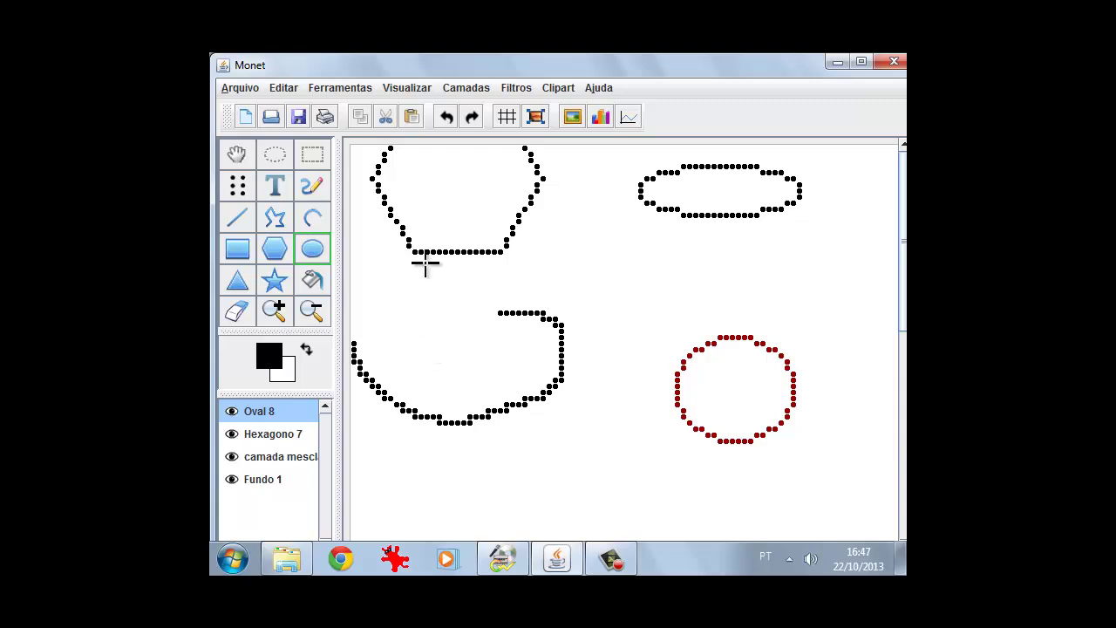
Select the hexagon's layer by picking the shape's outline directly on the canvas
click(462, 90)
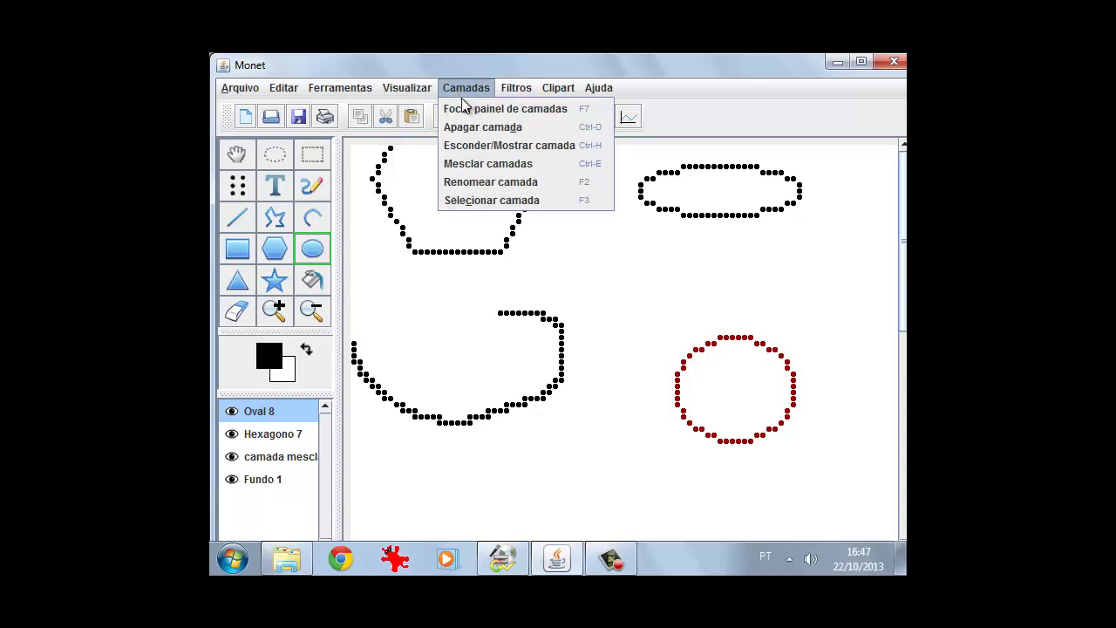
click(529, 201)
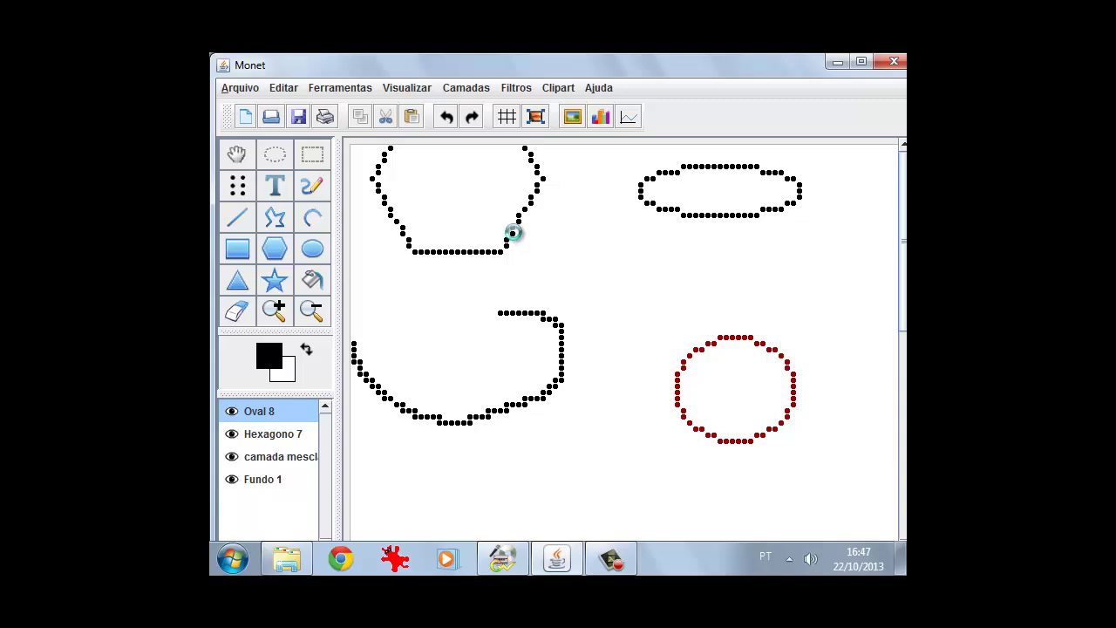
click(514, 232)
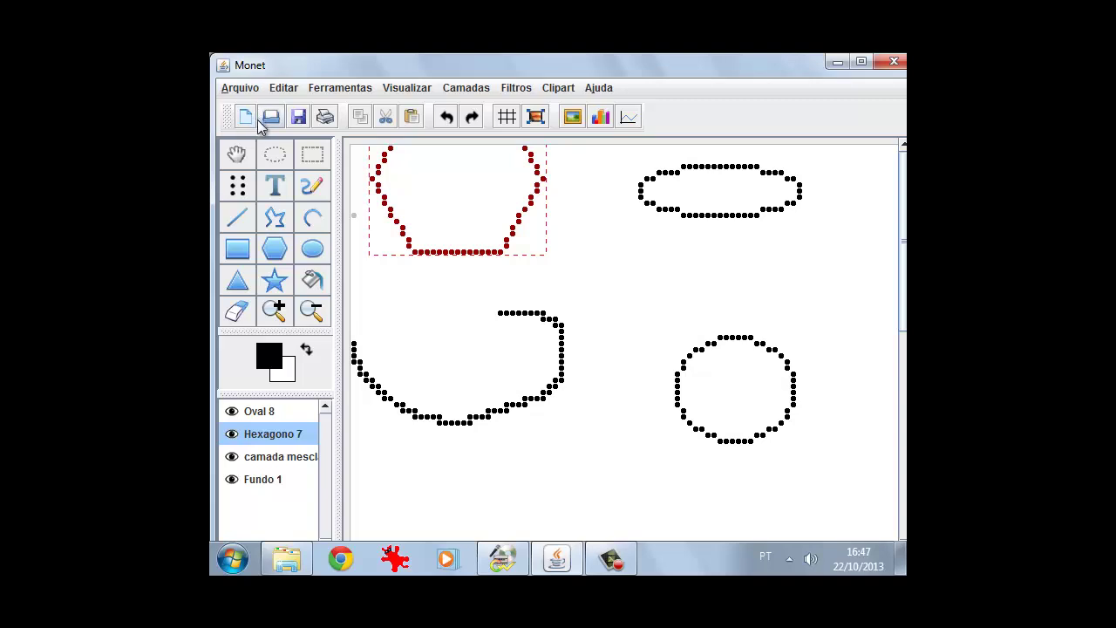
click(360, 121)
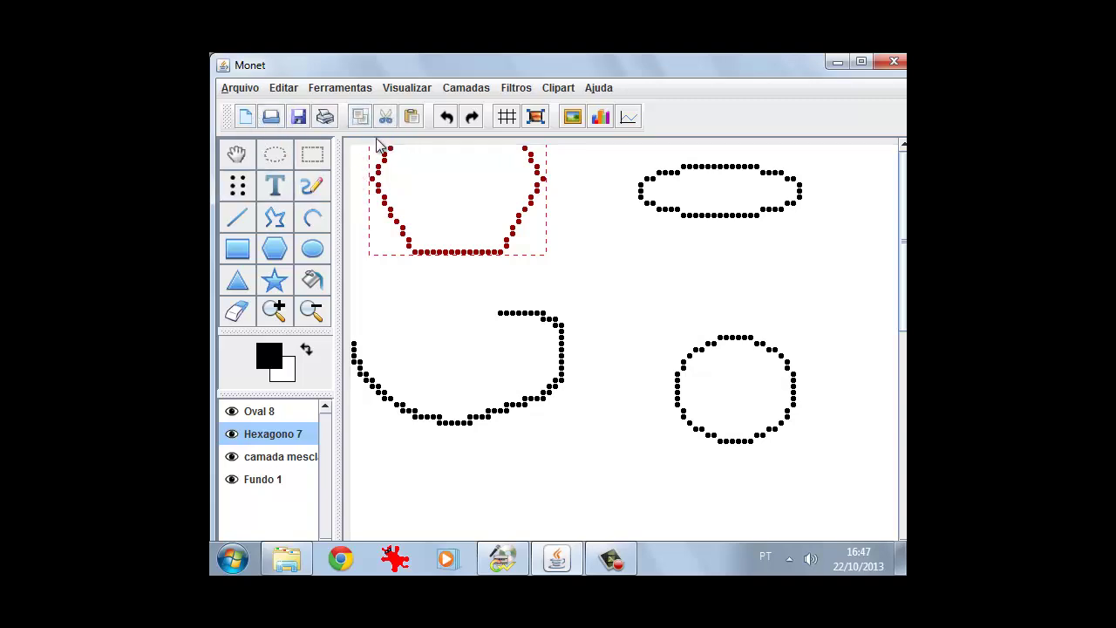
click(389, 122)
Move the hexagon down until its whole outline lies on the canvas, just above the open curve
click(238, 155)
drag(415, 205, 476, 309)
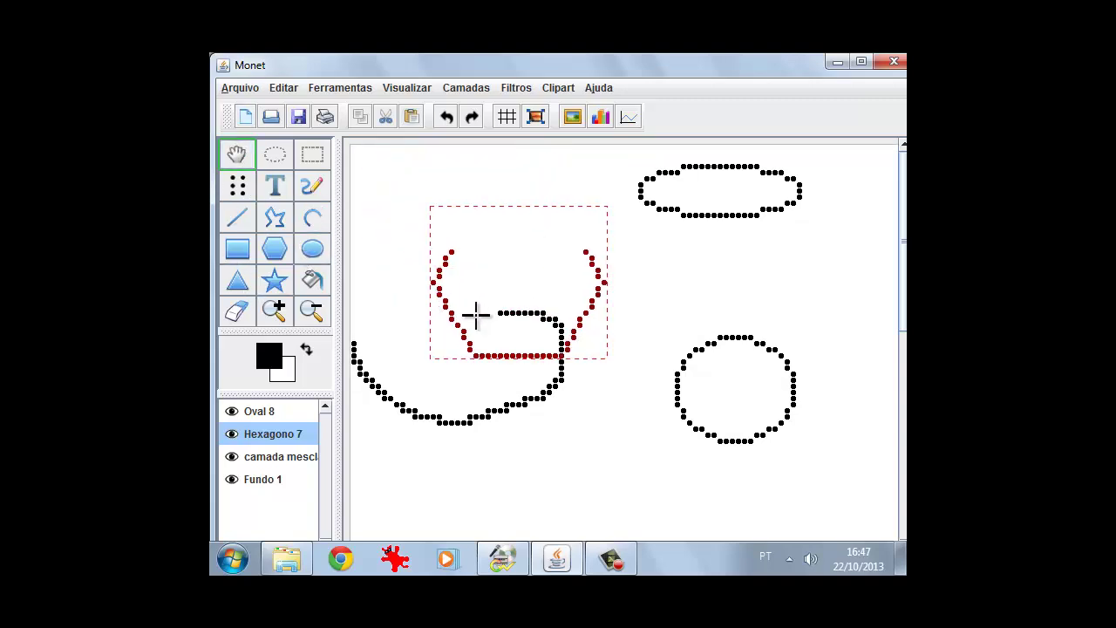
drag(458, 252, 389, 214)
Copy the hexagon with a rectangular selection around it and paste the copy as a new layer
click(315, 156)
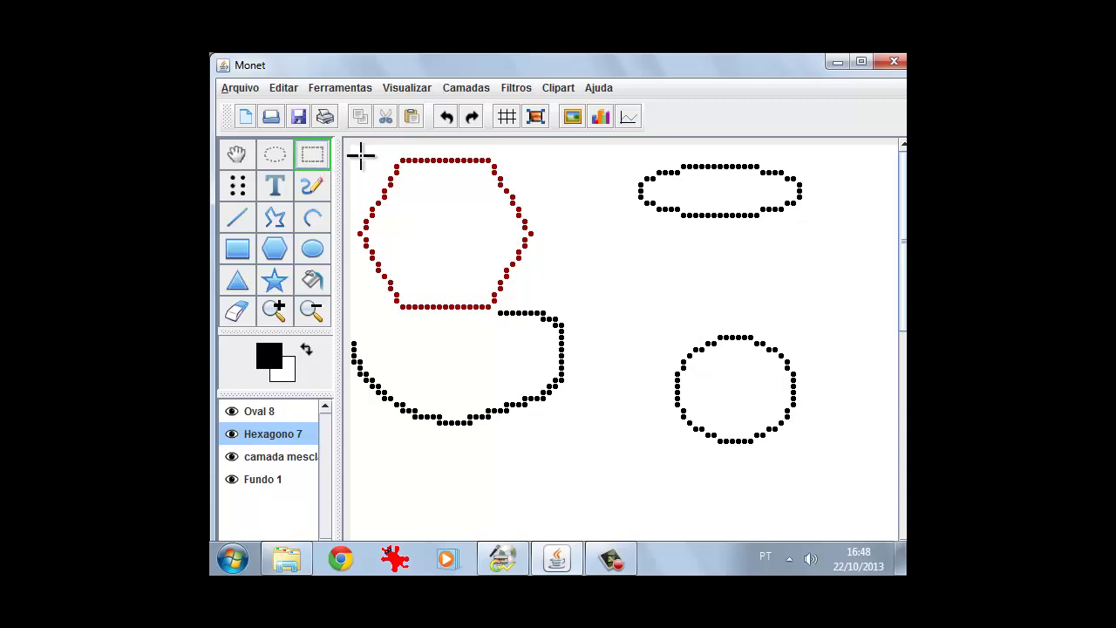
drag(351, 151, 551, 307)
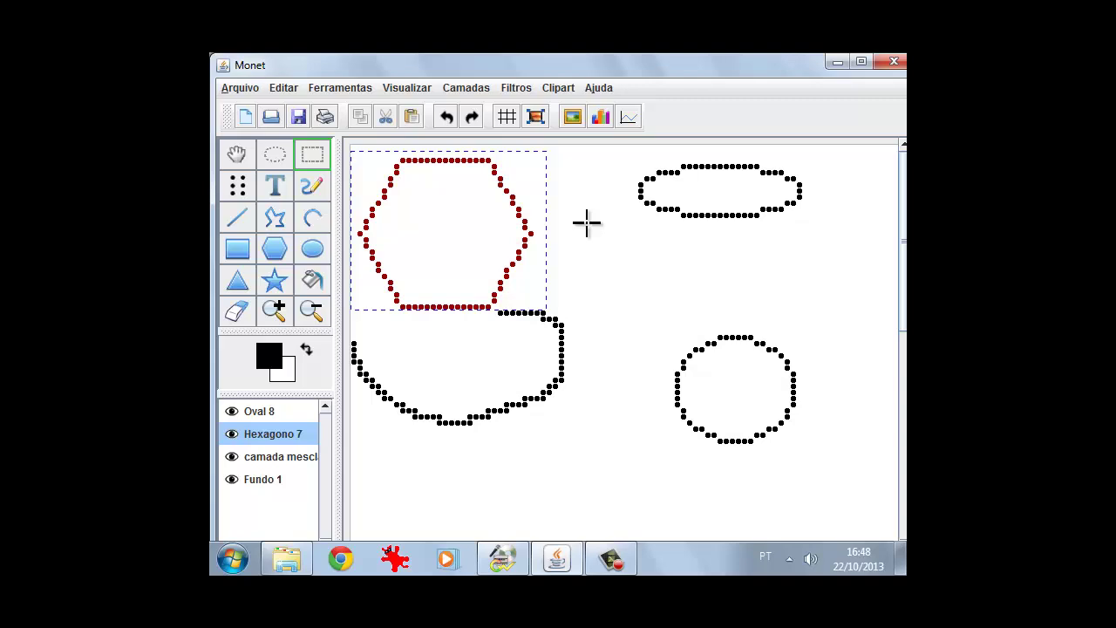
click(361, 117)
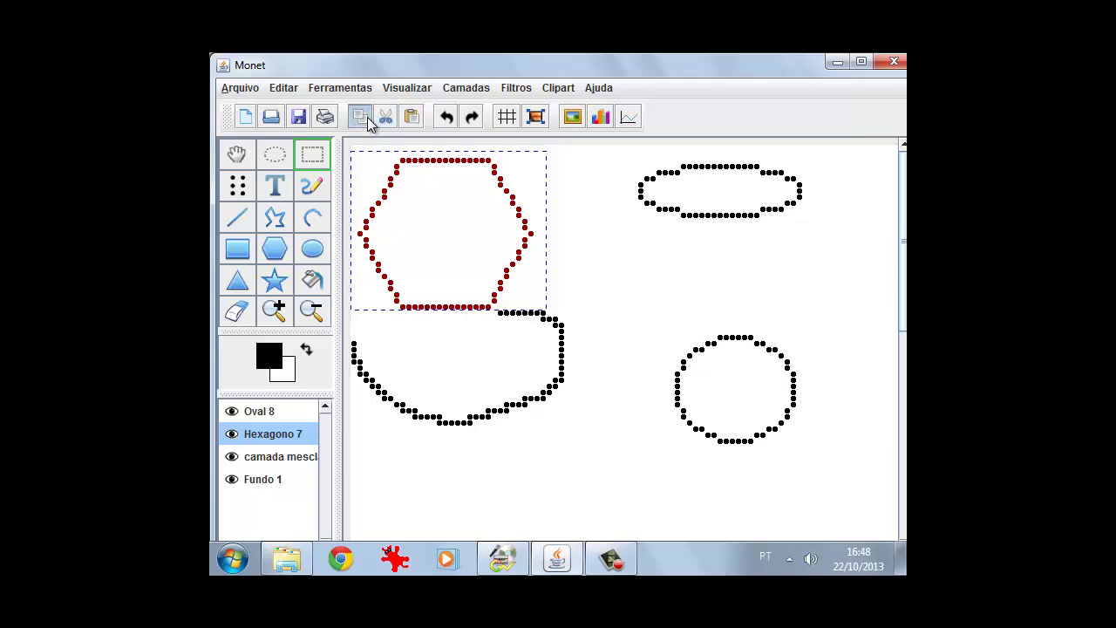
click(412, 117)
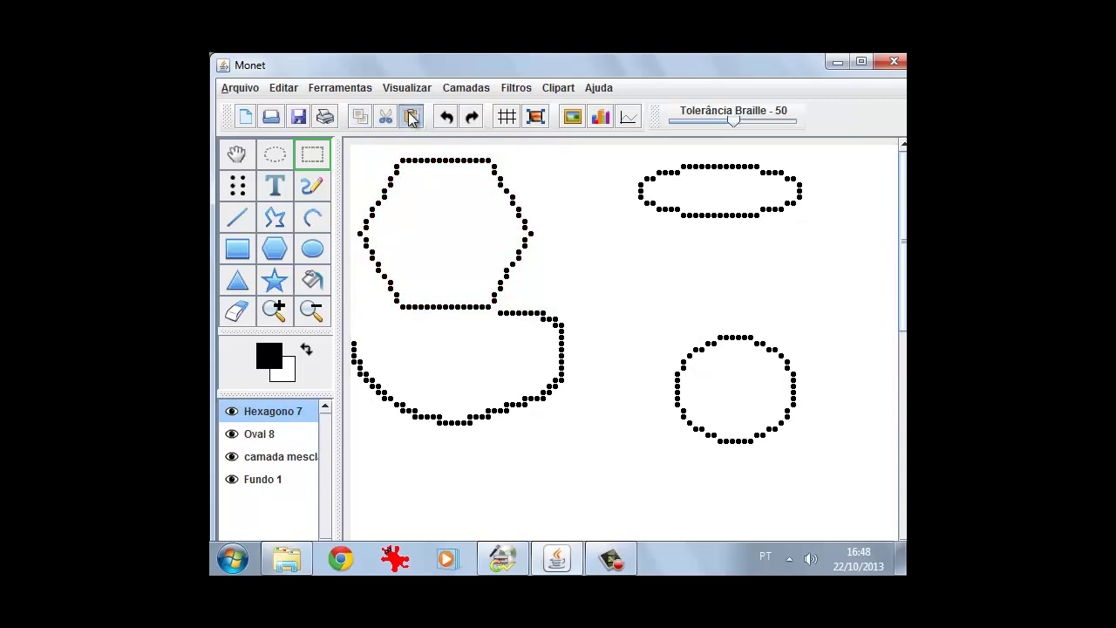
Move the pasted hexagon over the circle, back onto the original, and out between the flat oval and the circle
click(236, 155)
drag(478, 229, 762, 383)
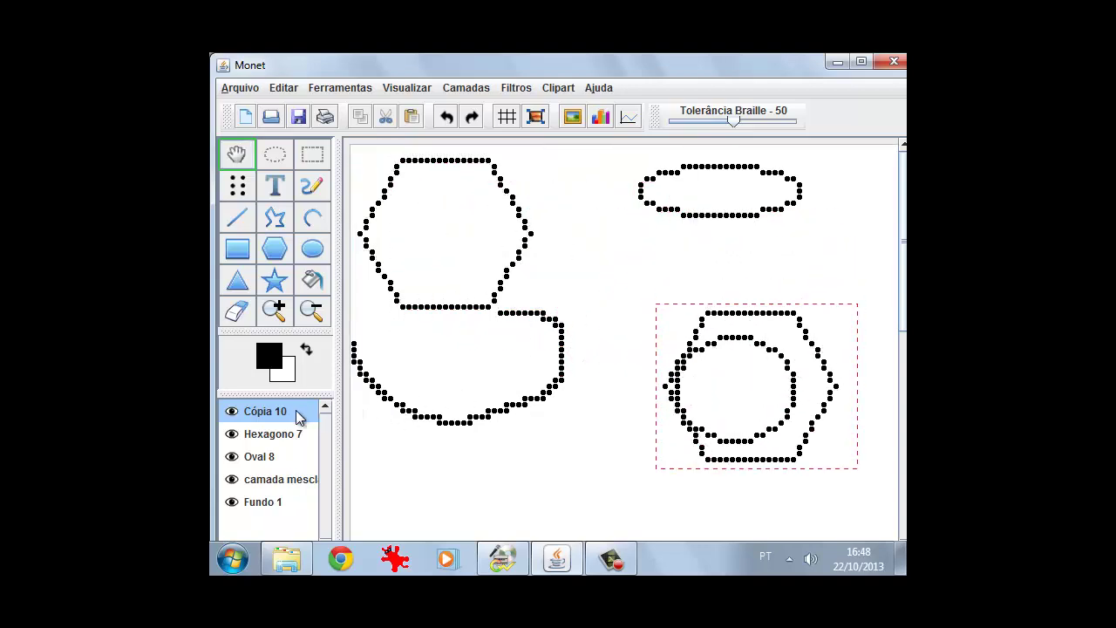
drag(704, 411, 406, 258)
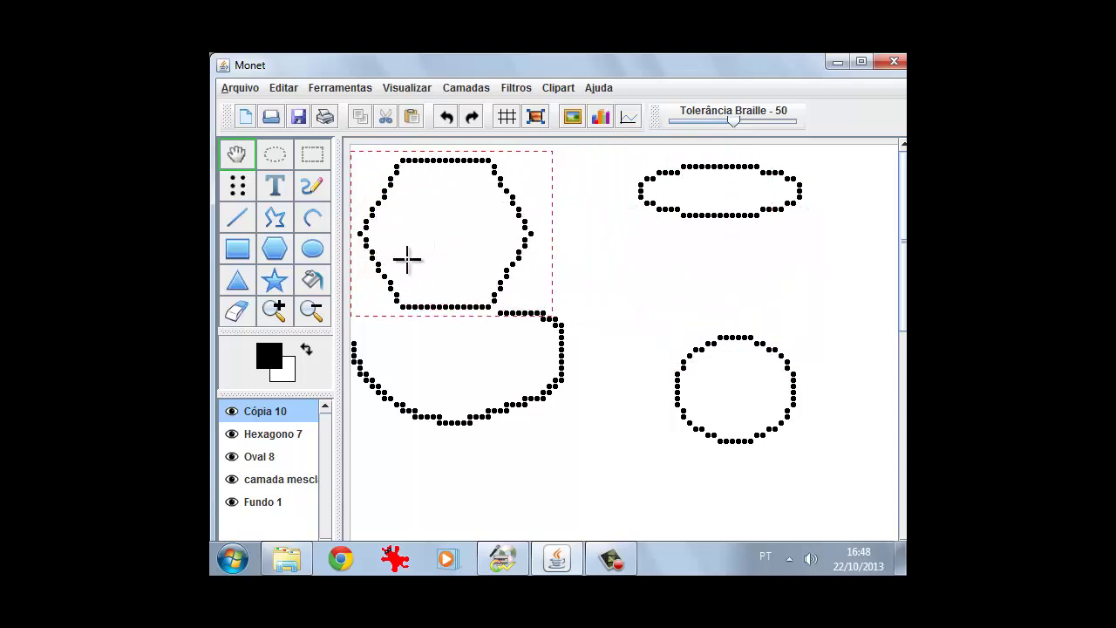
drag(411, 218, 734, 271)
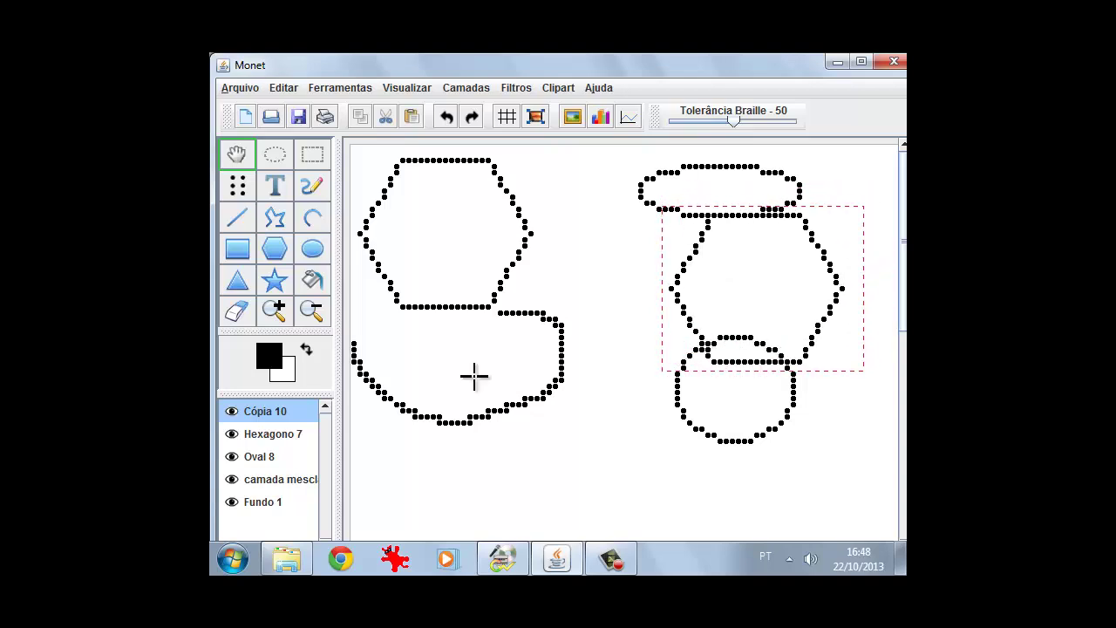
Hide the Hexagono 7 layer and move the Cópia 10 hexagon back to the area above the open curve
click(236, 438)
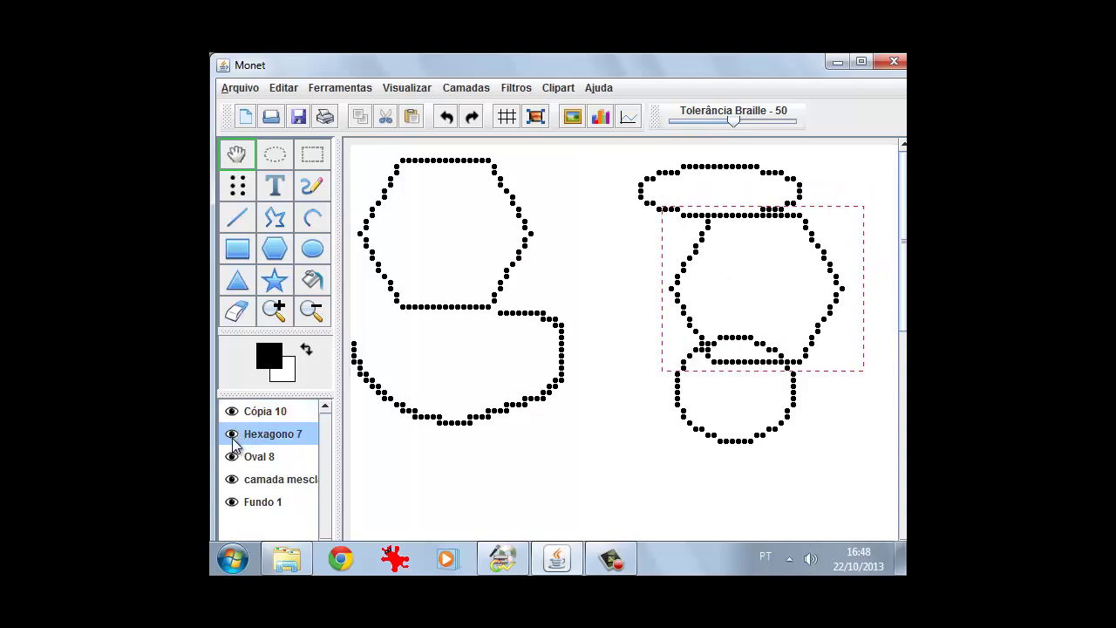
click(231, 435)
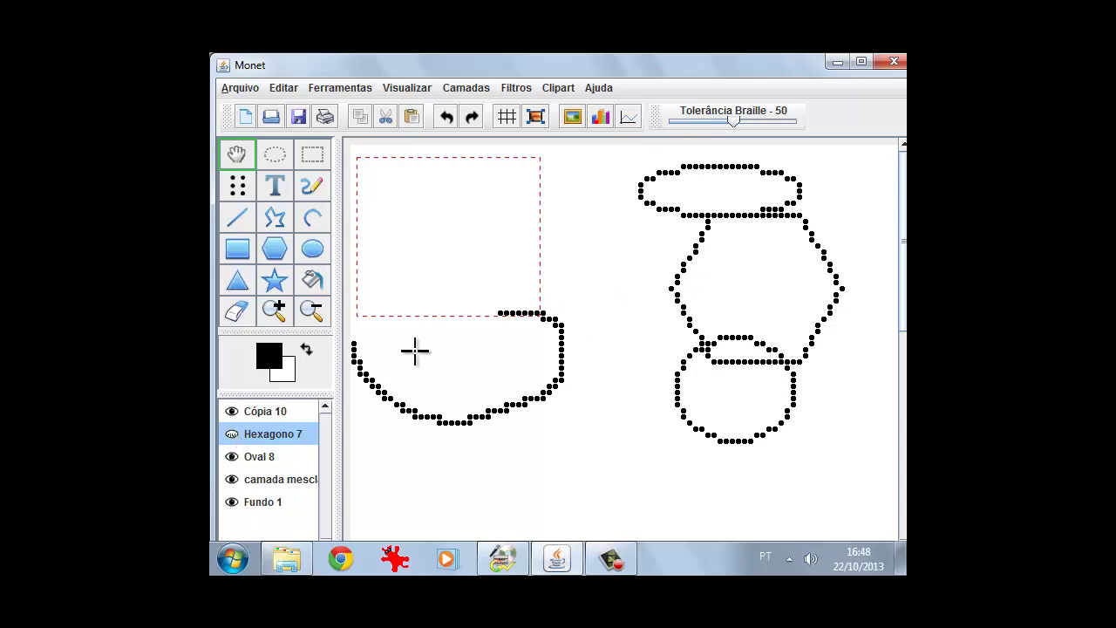
click(284, 416)
drag(668, 287, 436, 214)
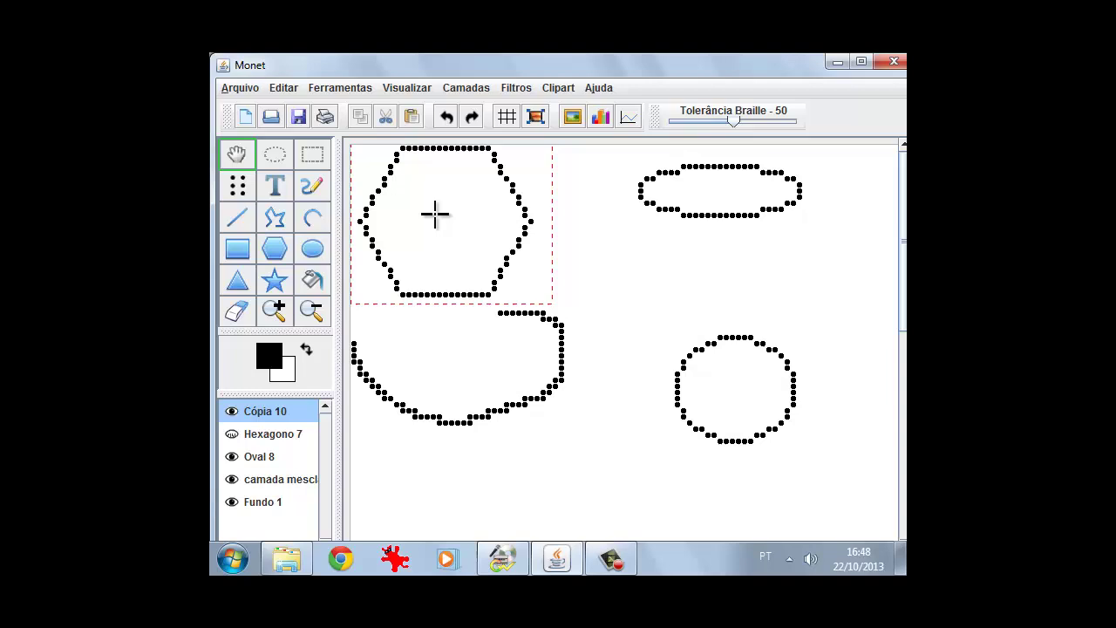
Cut the upper part of the Cópia 10 hexagon using a rectangular selection
click(312, 155)
drag(363, 151, 515, 205)
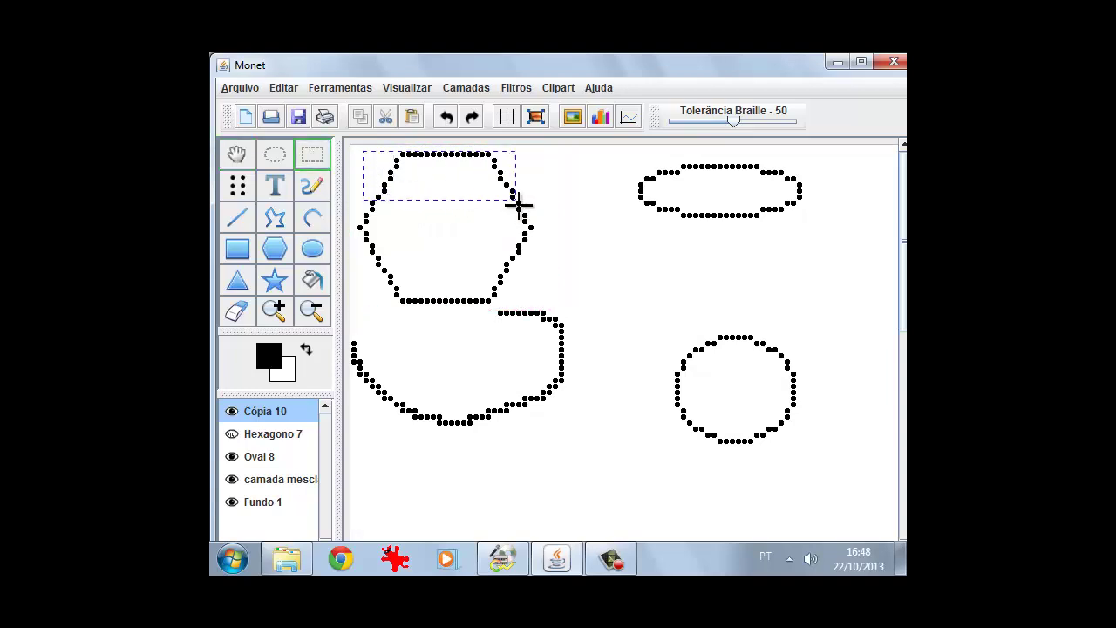
click(385, 116)
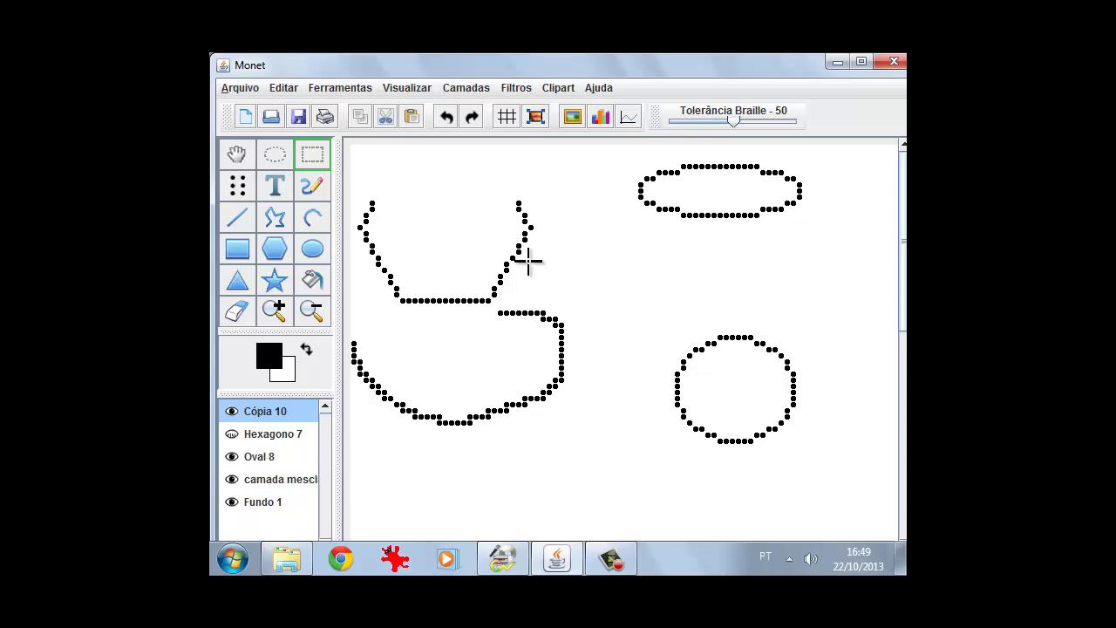
Show the Hexagono 7 layer again and select the Cópia 10 layer
click(231, 435)
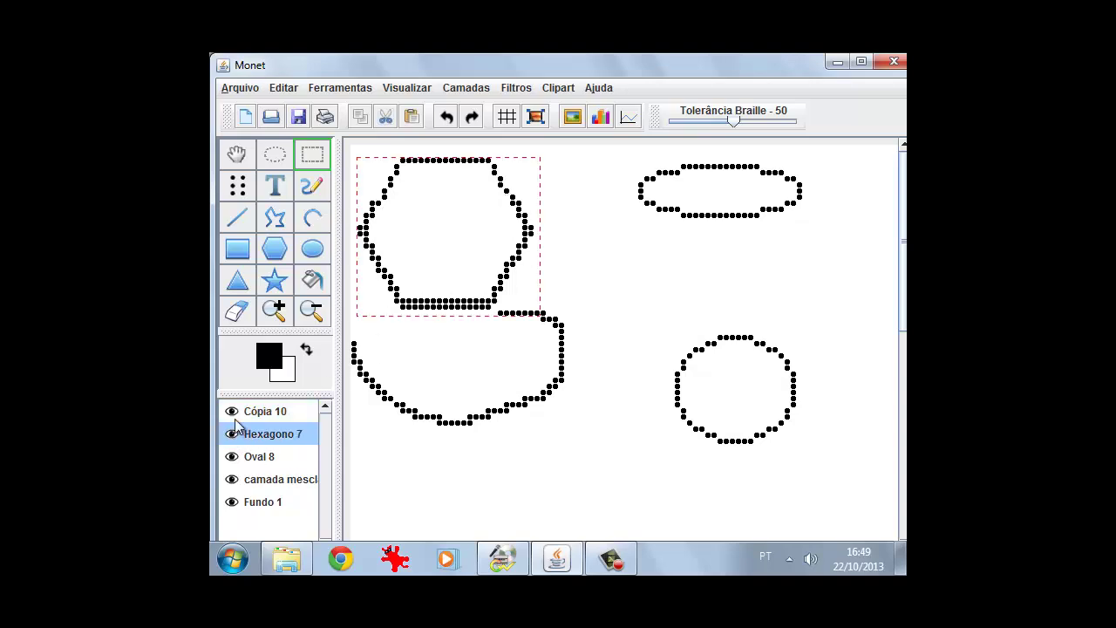
click(276, 415)
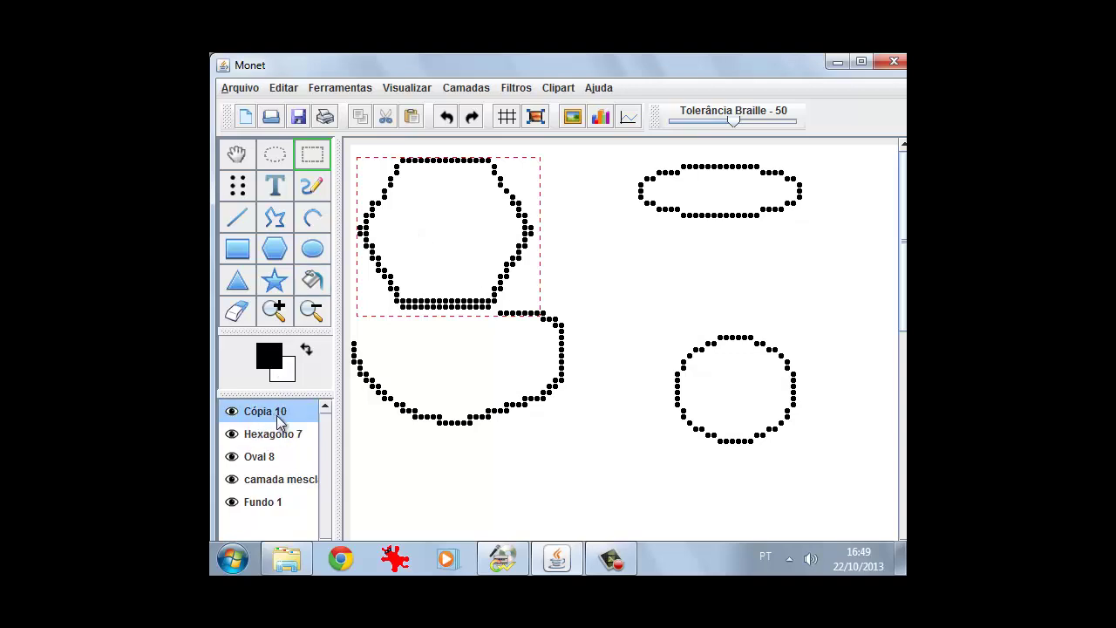